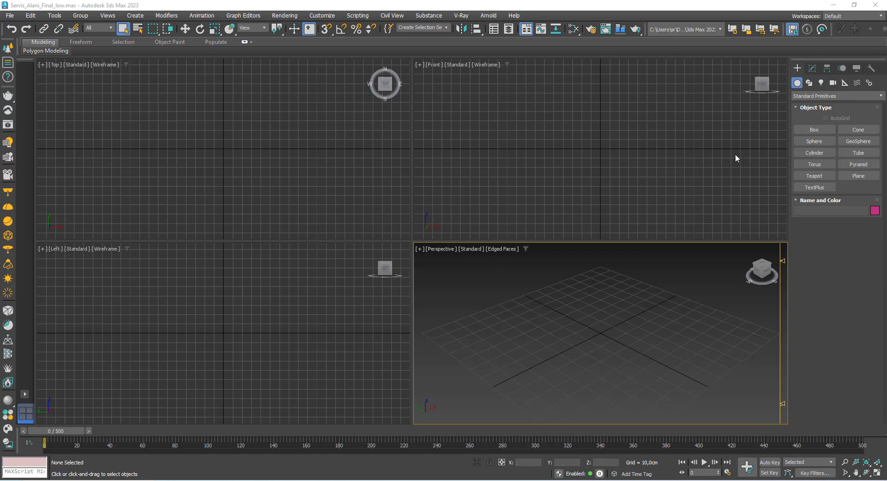
Step: Create a teapot primitive with a radius of about 27 cm at the grid's centre in the perspective view
left_click(816, 179)
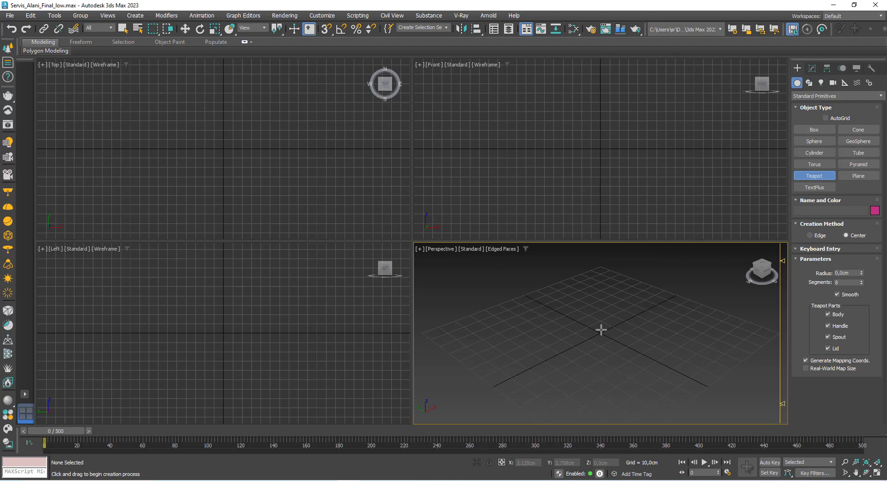
left_click_drag(600, 329, 601, 352)
right_click(601, 351)
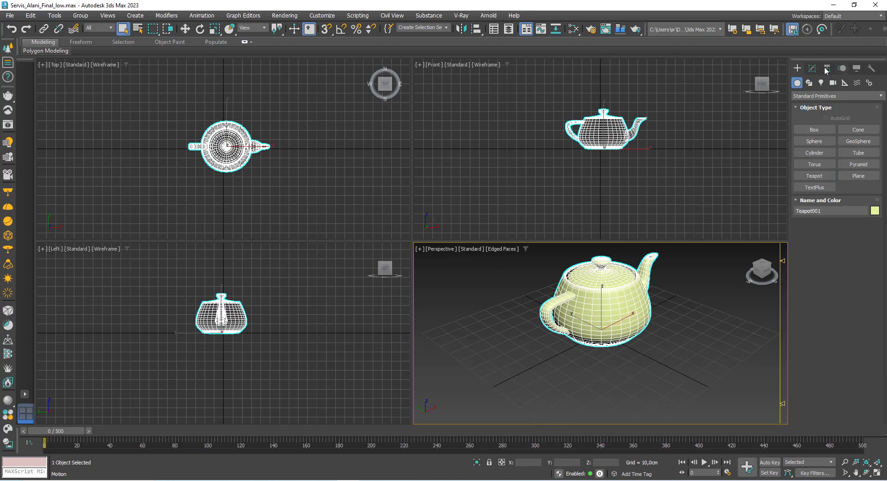
Step: Add an Unwrap UVW modifier to the teapot
left_click(812, 69)
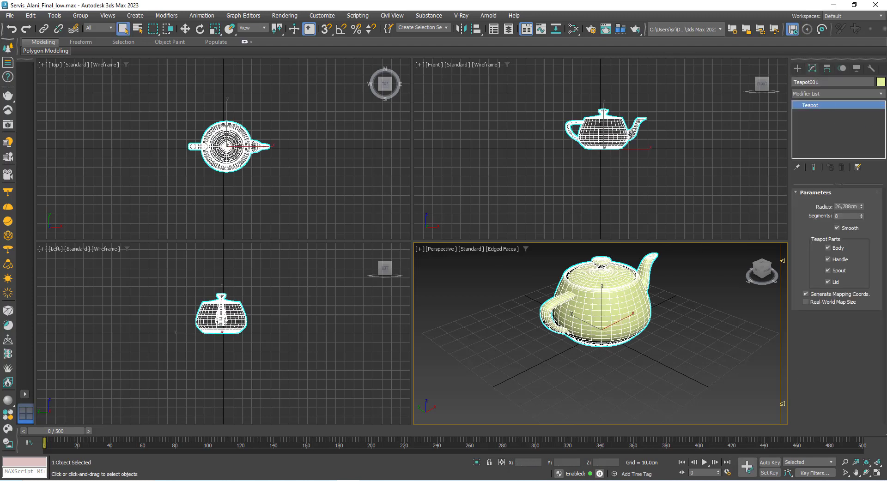
left_click(881, 94)
scroll(834, 277, "down", 15)
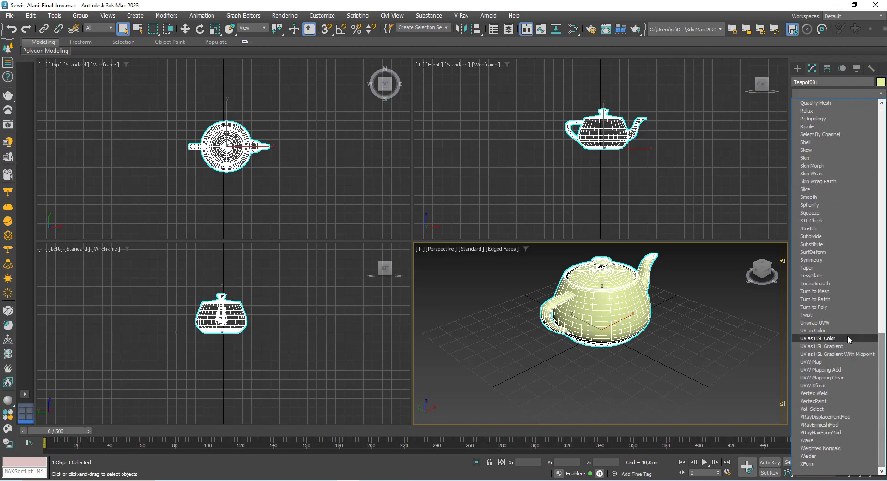
left_click(830, 323)
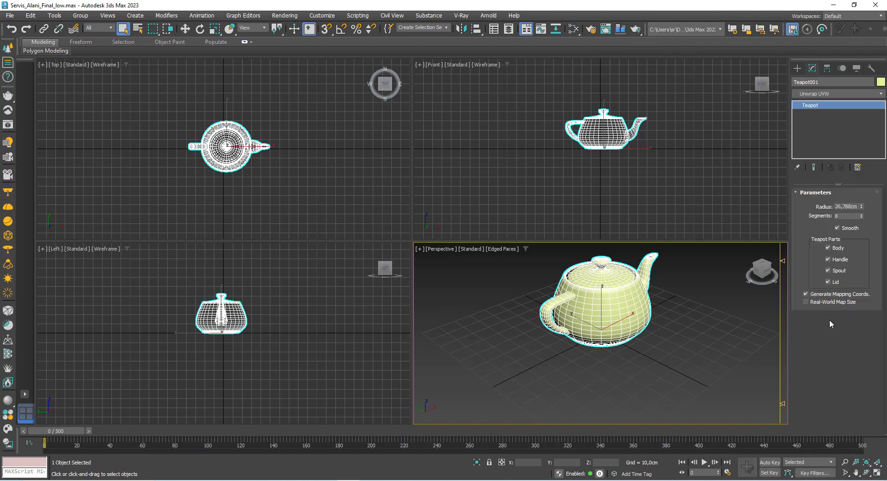
Step: Pack the teapot's overlapping UV clusters into the tile in the UV editor and return to the modifier's object level
left_click(834, 384)
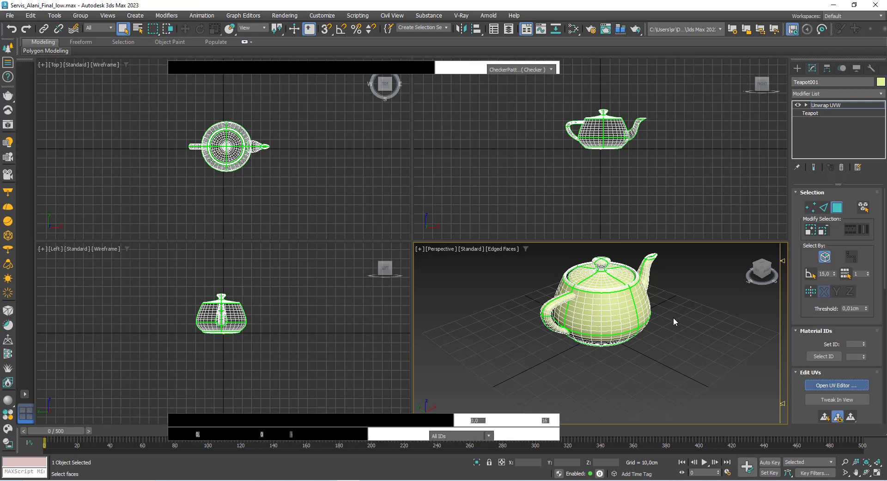
scroll(351, 213, "down", 2)
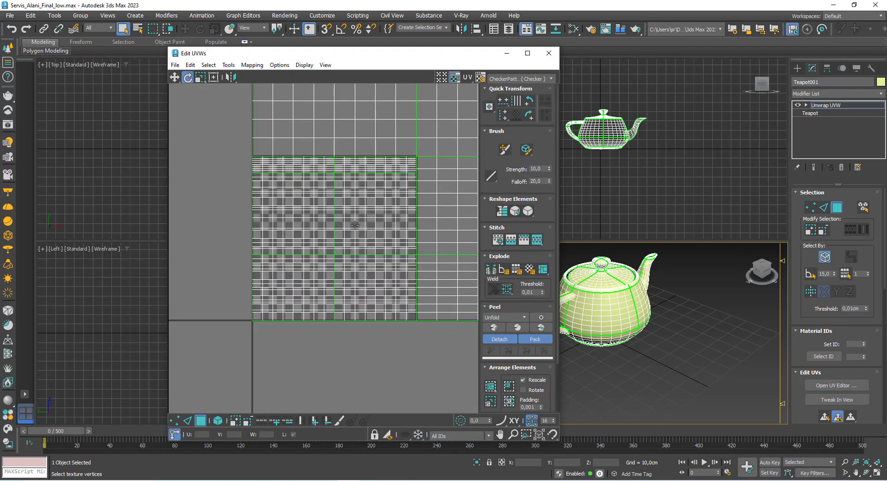
middle_click_drag(410, 361, 361, 365)
key("e")
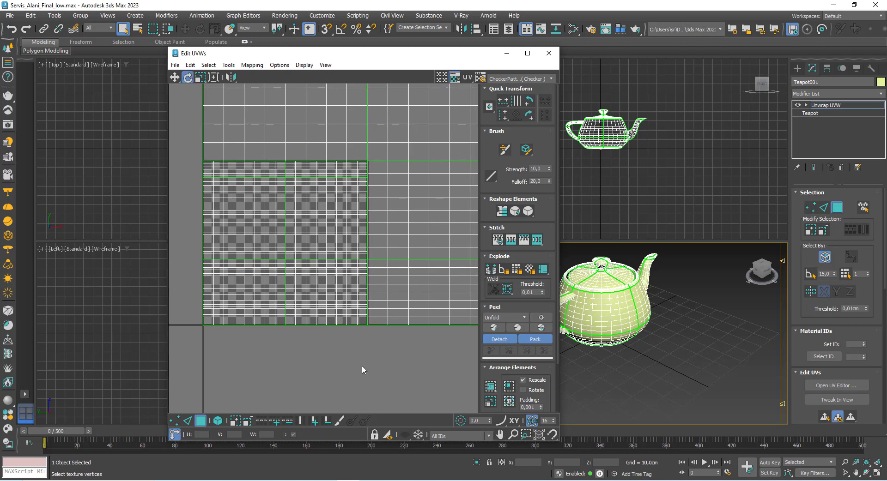
left_click(491, 386)
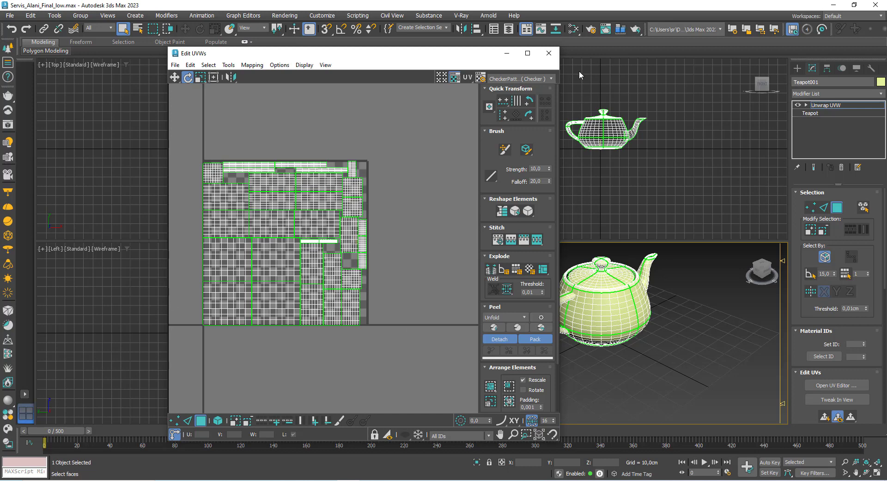
left_click(549, 53)
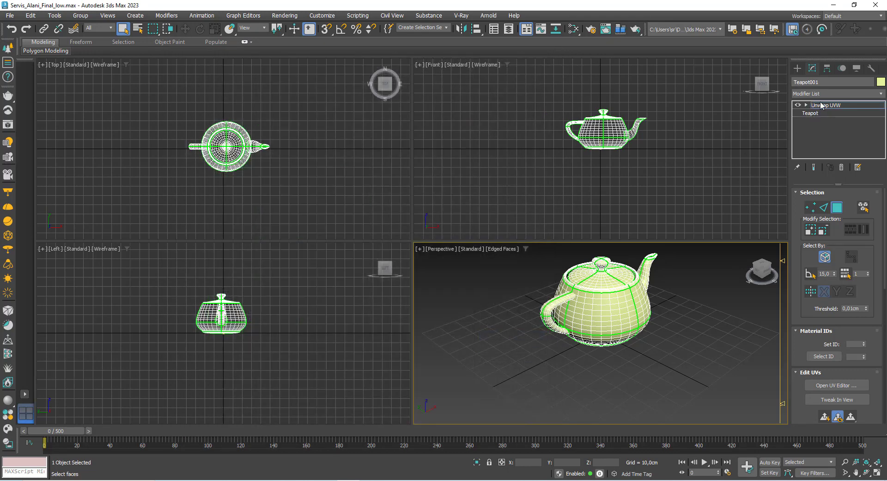
left_click(824, 105)
Step: Export the selected teapot to the desktop as caydanlik.fbx
left_click(9, 18)
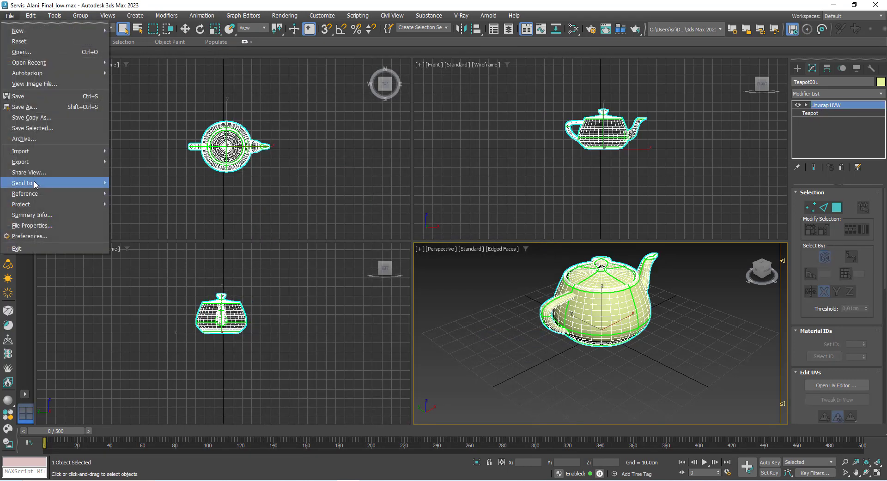
mouse_move(44, 162)
left_click(163, 175)
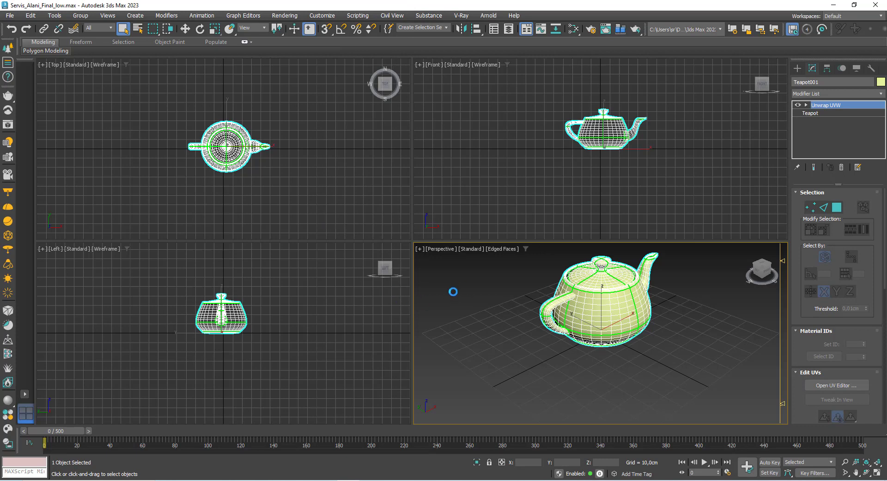
left_click(493, 367)
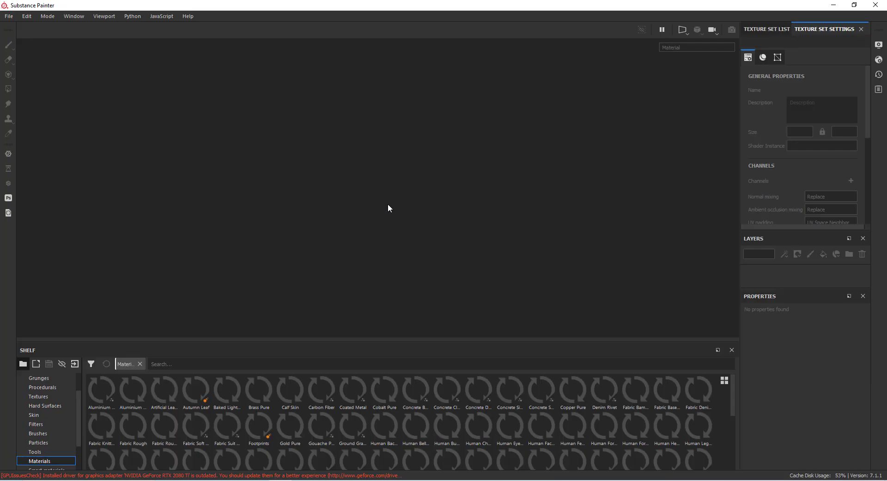
Step: In Substance Painter, create a new project from caydanlik.fbx with 4096 document resolution and DirectX normal map format
left_click(8, 16)
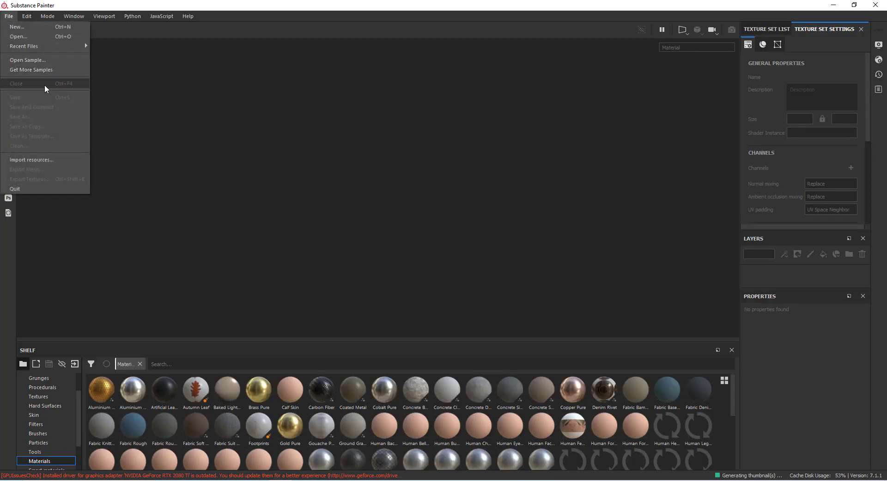
left_click(31, 29)
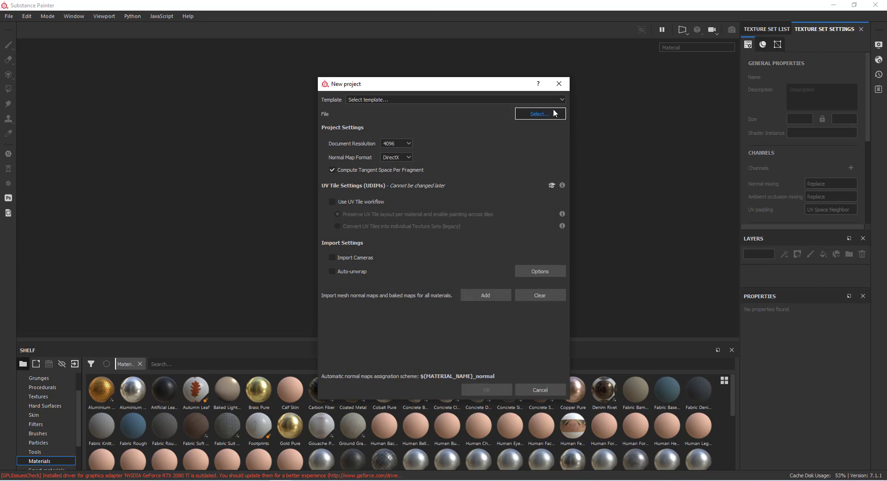
left_click(554, 114)
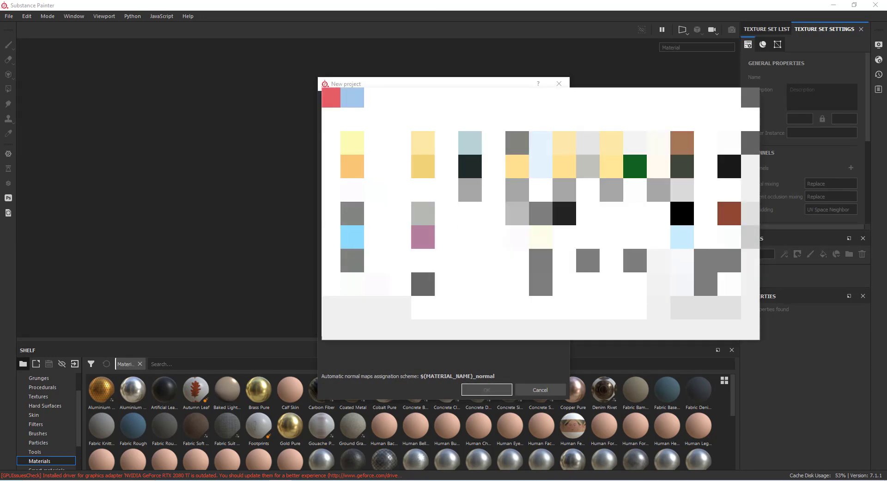
key("Return")
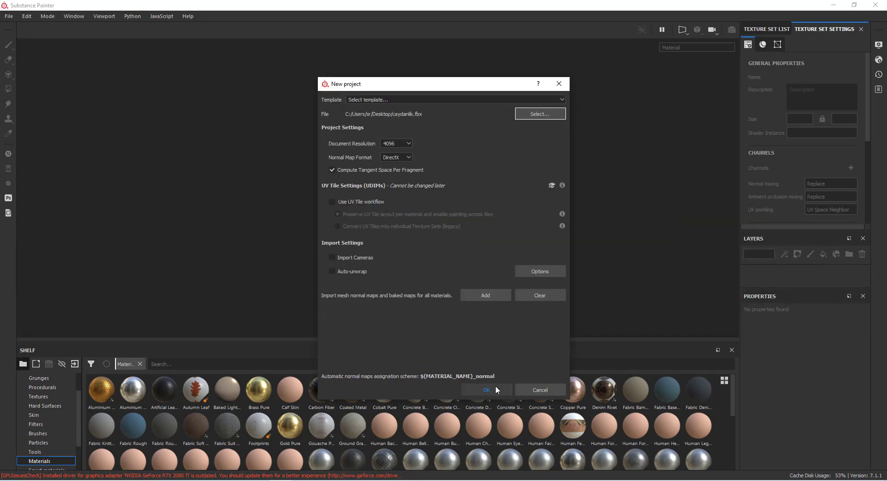
left_click(494, 390)
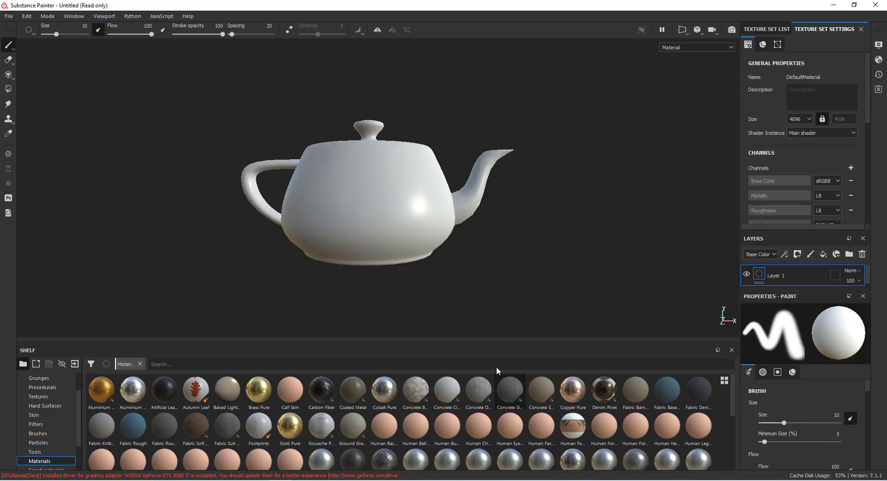
Step: Set mesh map baking to an output size of 1024 with the low poly mesh used as the high poly mesh
left_click_drag(297, 218, 412, 257, "alt")
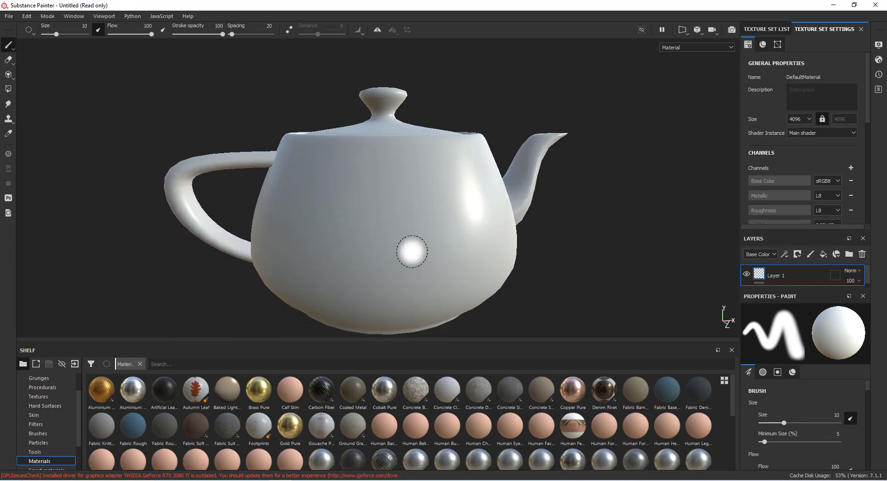
scroll(412, 252, "down", 3)
middle_click_drag(411, 252, 432, 234)
scroll(774, 190, "down", 5)
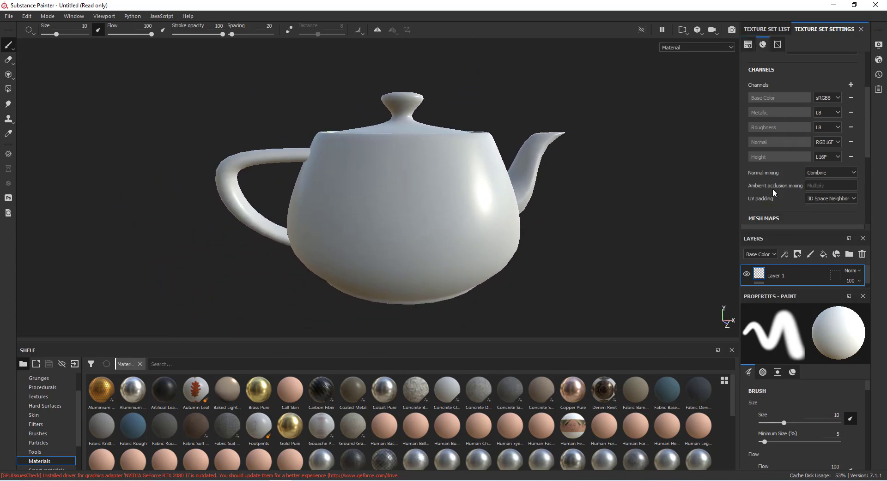
left_click(831, 203)
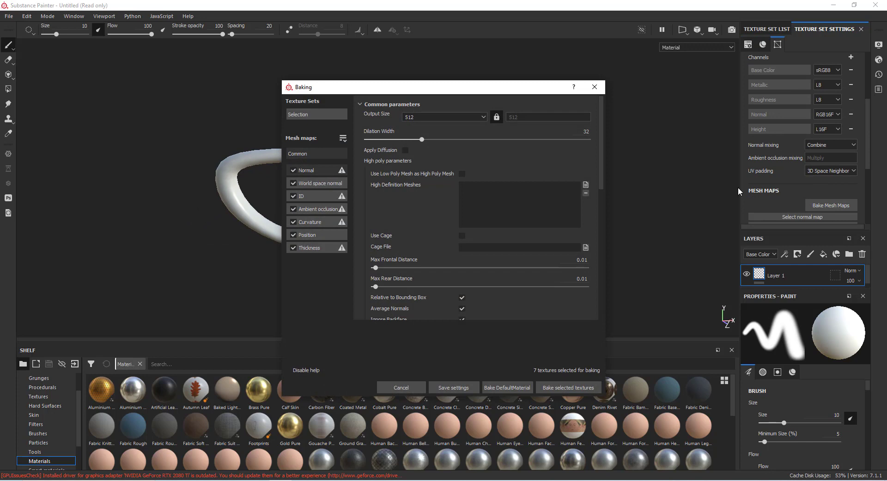
left_click(462, 116)
left_click(421, 155)
Step: Exclude the normal, world space normal, ID, curvature, position and thickness maps, and bake only ambient occlusion
left_click(293, 170)
left_click(293, 183)
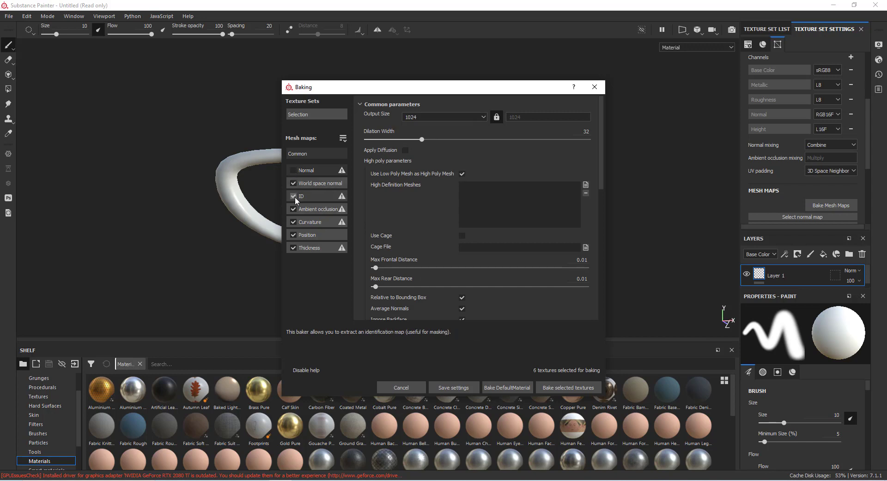
left_click(293, 196)
left_click(293, 223)
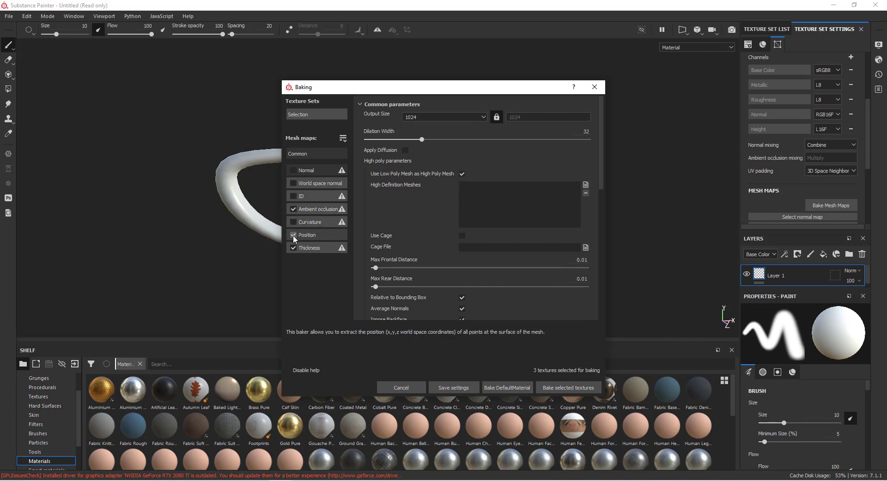
left_click(293, 235)
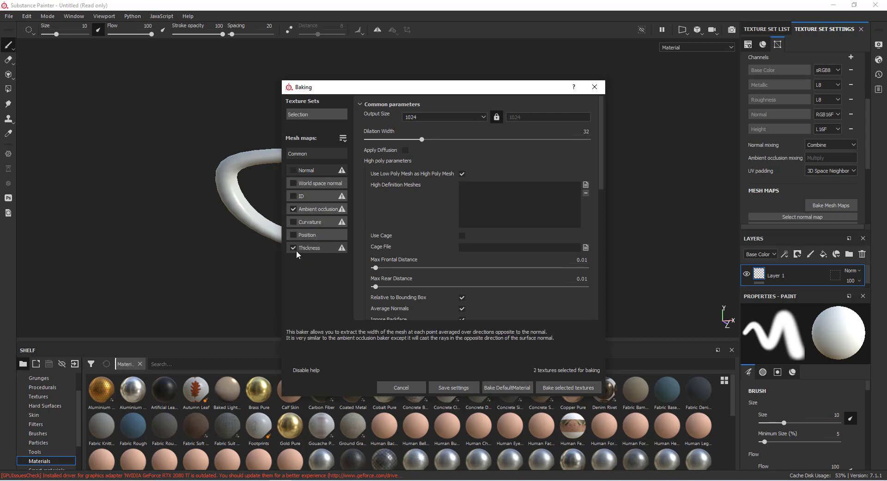
left_click(295, 248)
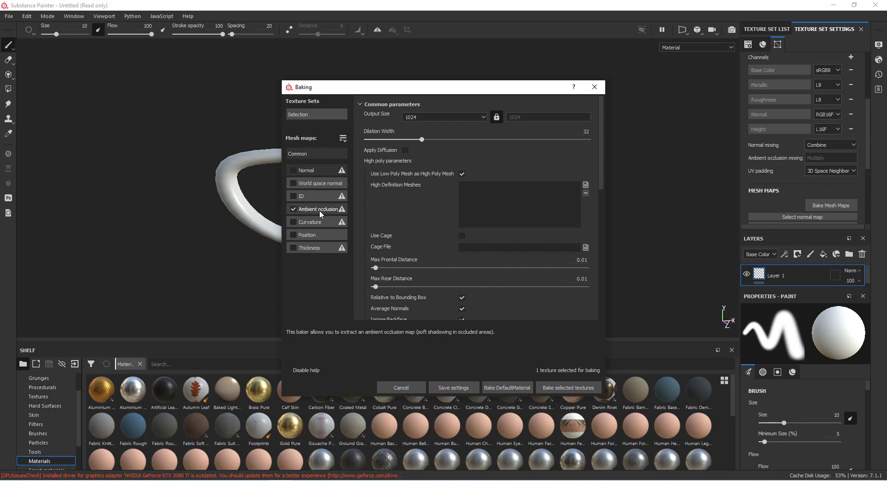
left_click(563, 392)
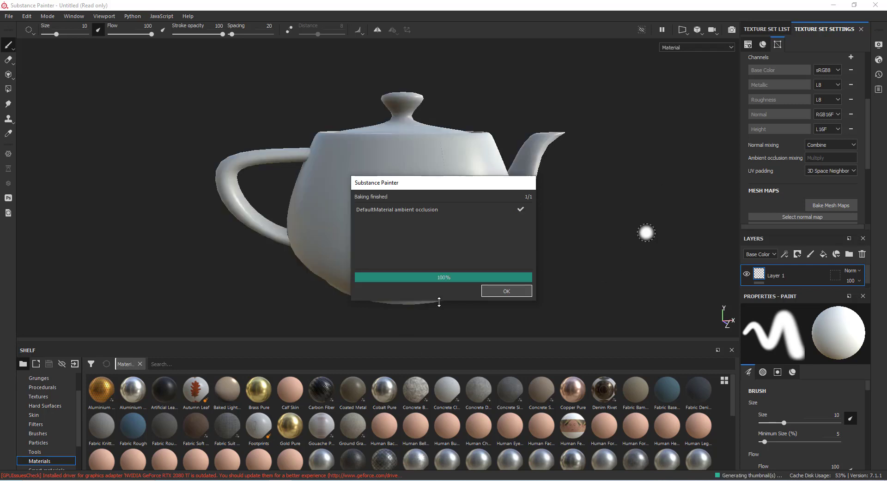
left_click(503, 290)
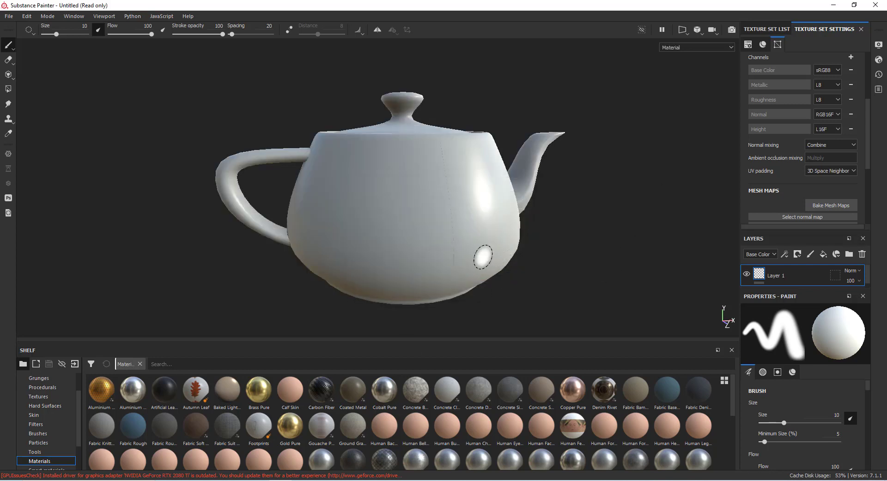
Step: Add a fill layer and delete the empty paint layer Layer 1
scroll(481, 257, "up", 3)
scroll(478, 256, "up", 2)
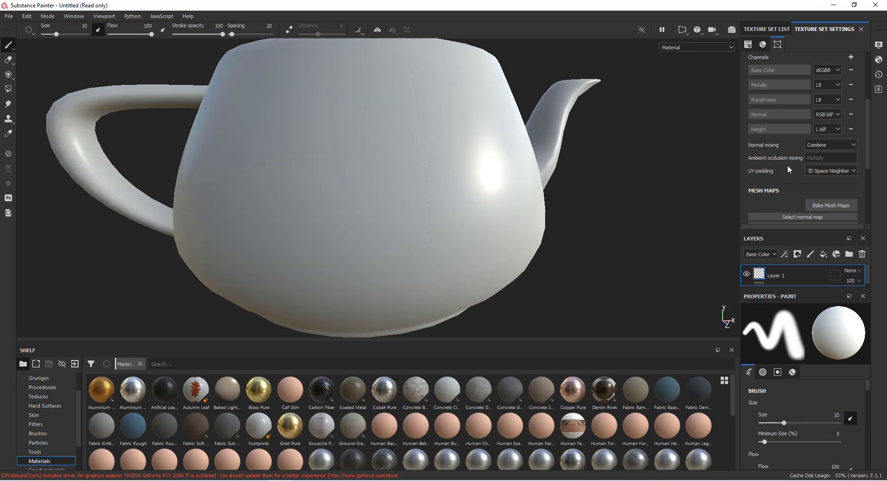
scroll(787, 165, "down", 3)
left_click(851, 166)
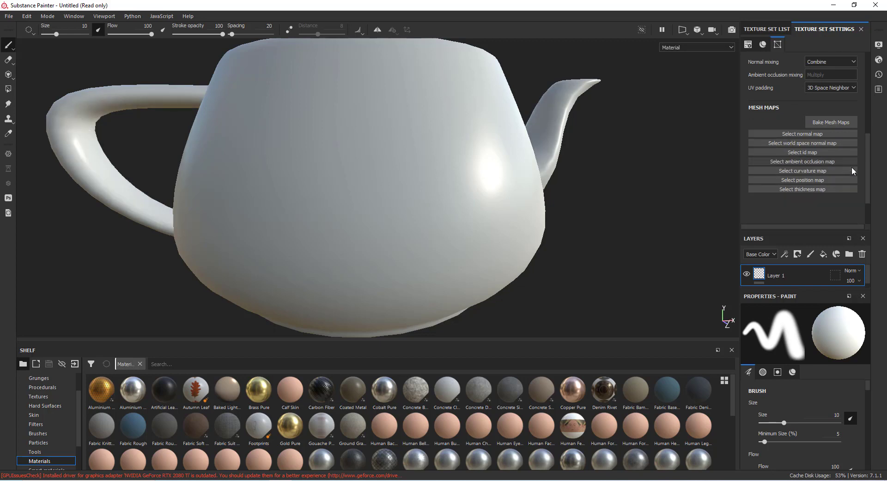
left_click(823, 255)
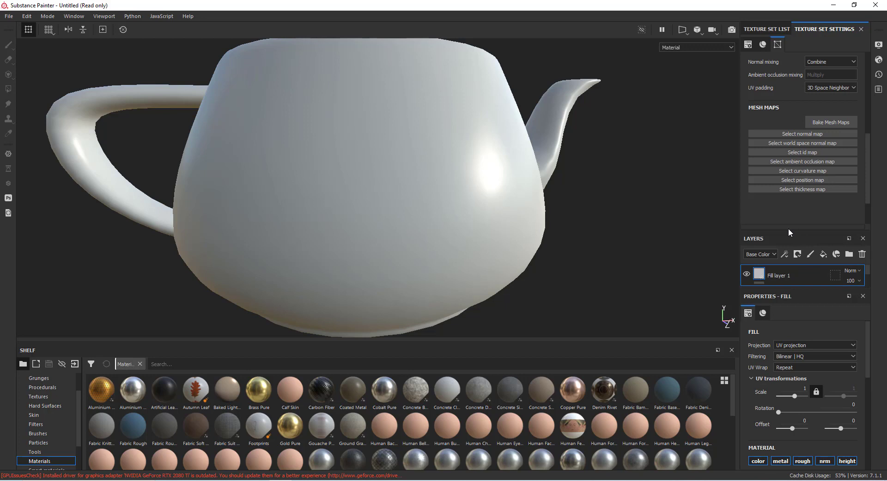
left_click_drag(784, 230, 791, 186)
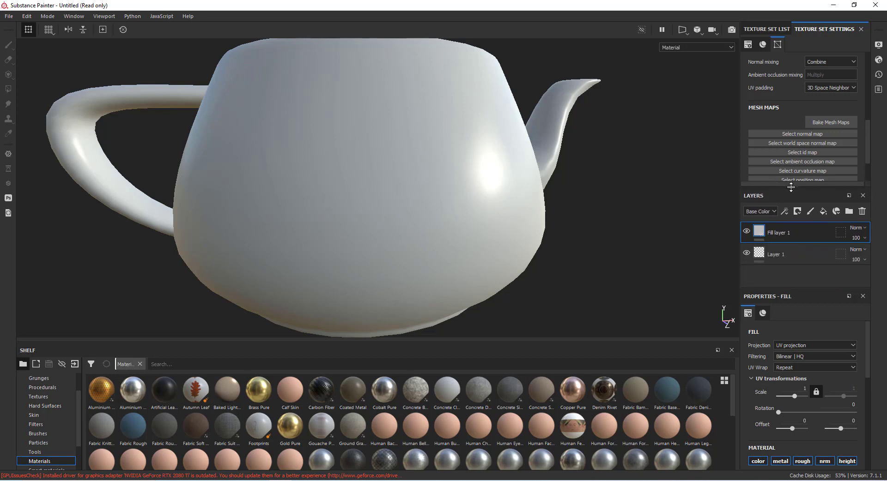
left_click(797, 254)
left_click(862, 211)
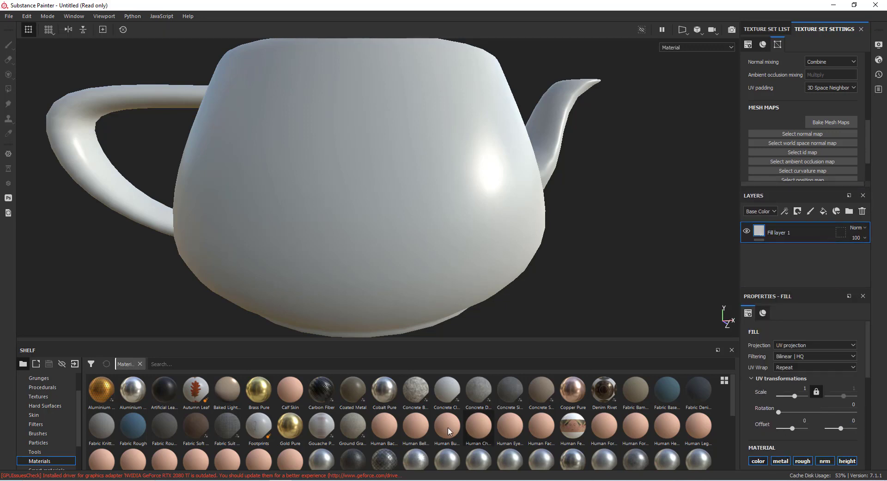
Step: Assign the baked ambient occlusion texture to the fill layer's base color
left_click(38, 397)
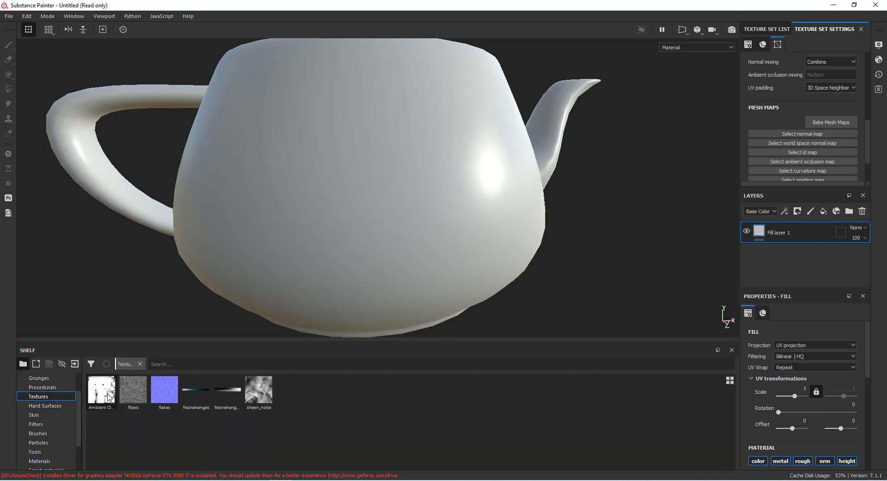
left_click(109, 396)
scroll(751, 412, "down", 2)
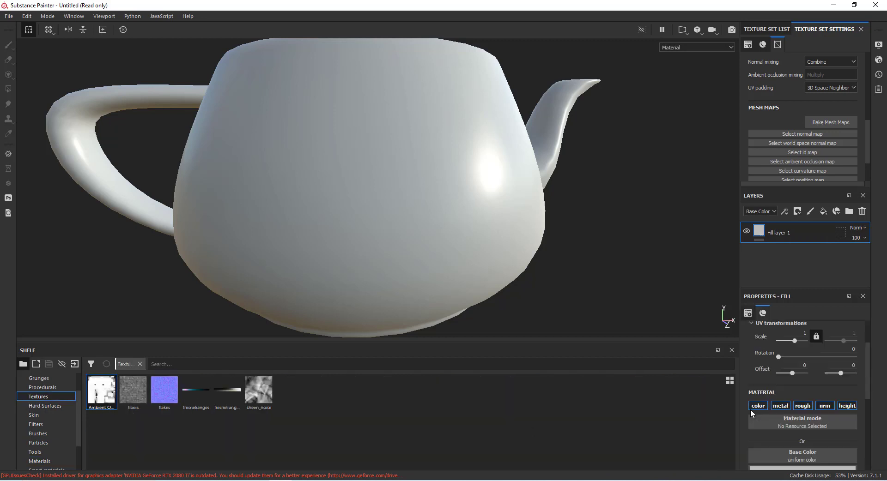
scroll(750, 410, "down", 2)
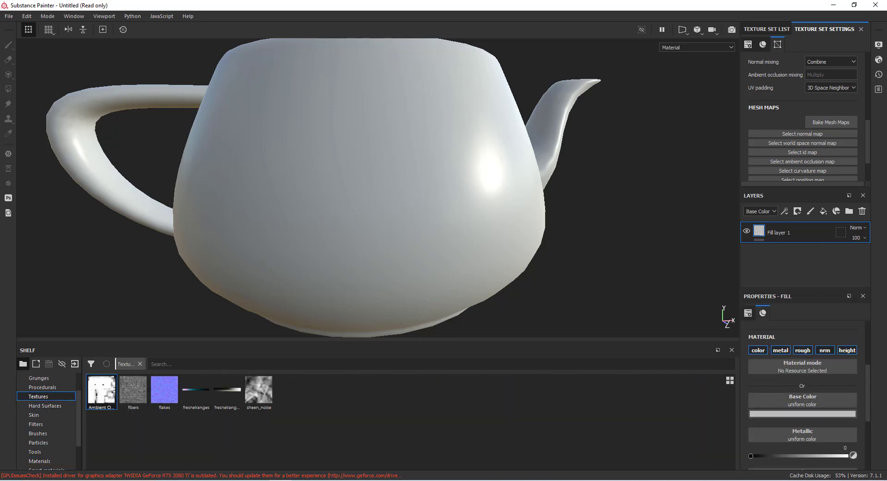
left_click_drag(101, 392, 802, 400)
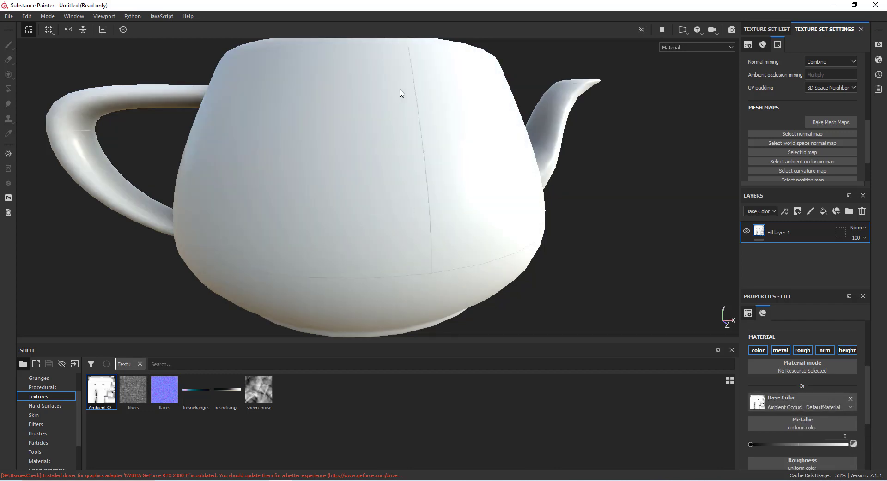
Step: Examine the seam lines on the teapot body, lid and handle with the ambient occlusion applied
left_click_drag(400, 94, 444, 112, "alt")
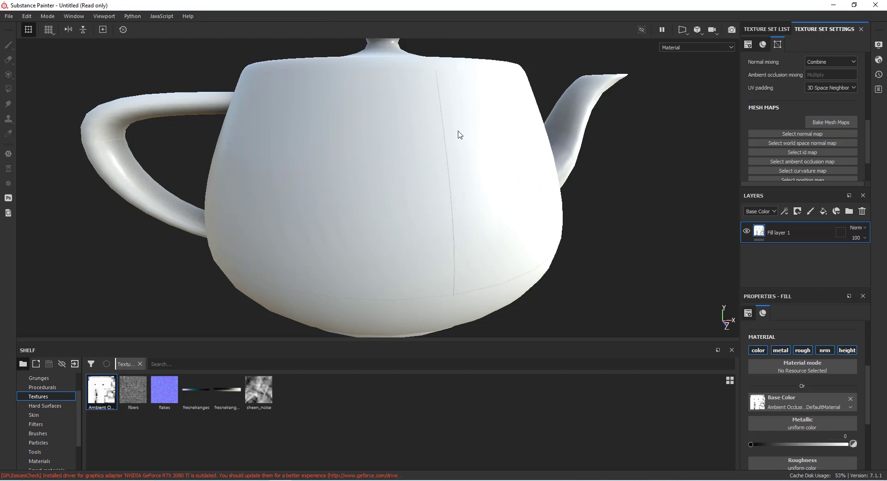
left_click_drag(440, 138, 434, 188, "alt")
scroll(438, 185, "up", 2)
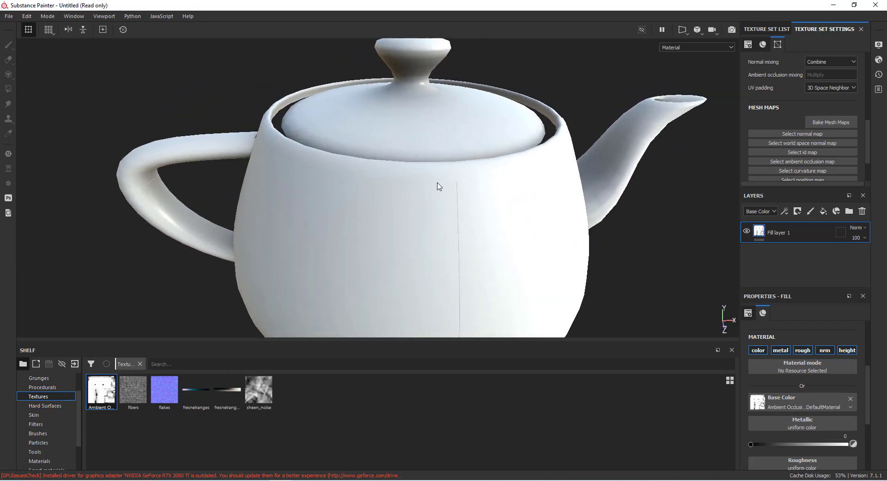
scroll(437, 185, "up", 3)
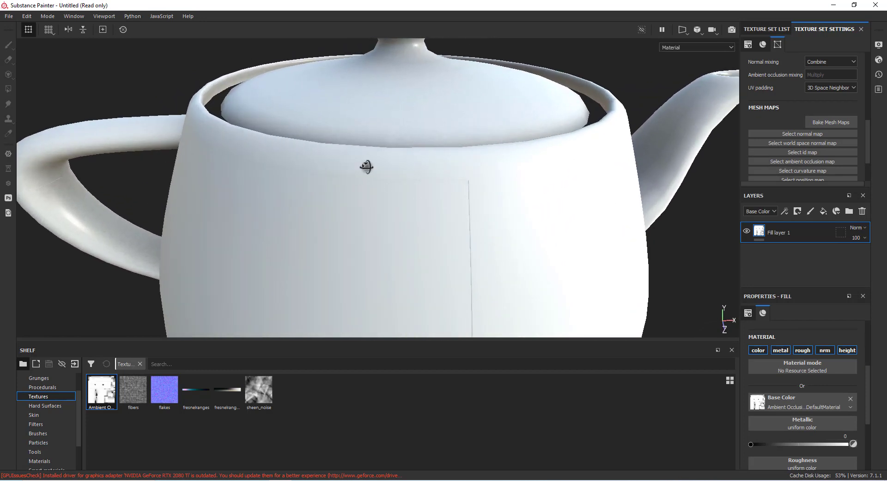
left_click_drag(367, 167, 453, 214, "alt")
scroll(463, 236, "up", 3)
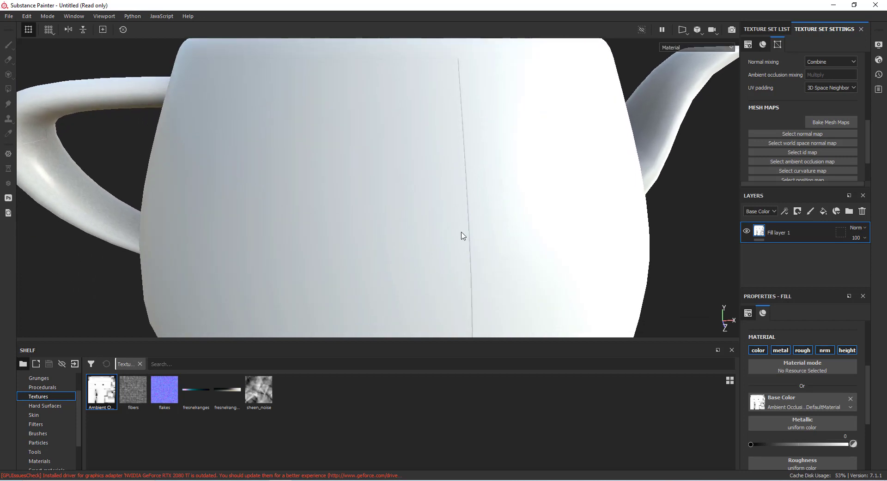
scroll(464, 236, "down", 5)
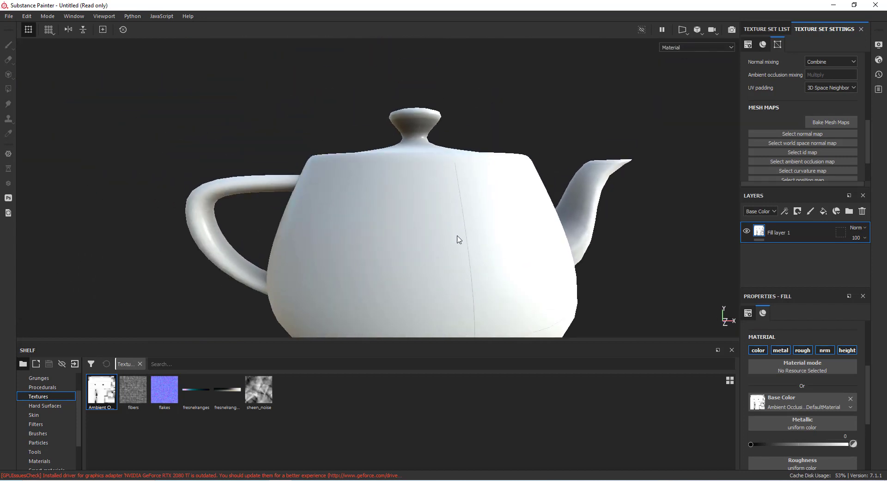
scroll(436, 192, "down", 2)
mouse_move(432, 208)
left_mouse_down("alt")
mouse_move(404, 210)
mouse_move(423, 212)
left_mouse_up("alt")
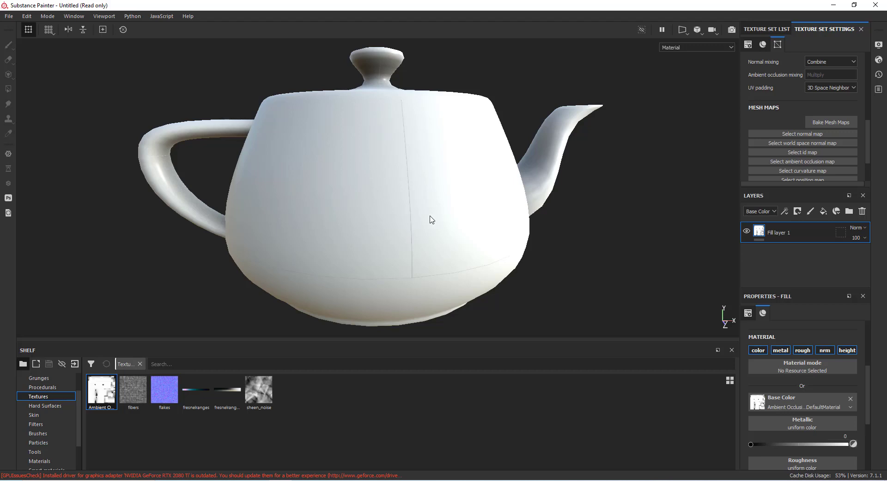
scroll(430, 219, "up", 5)
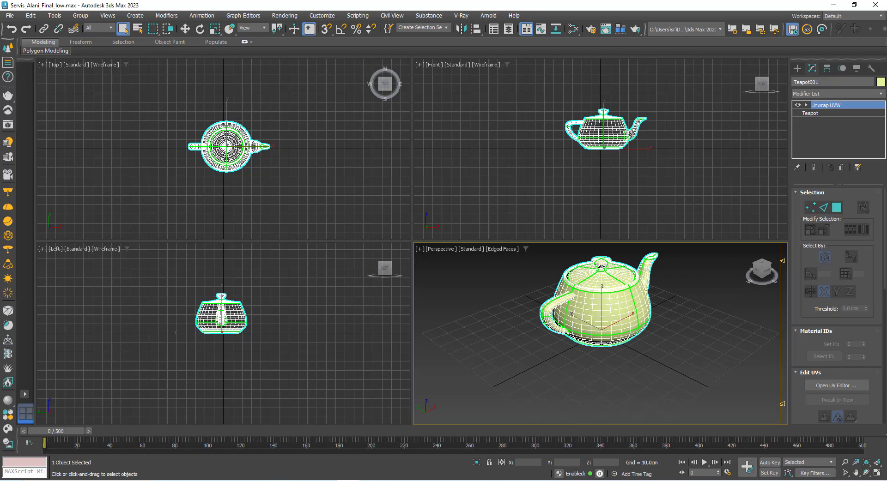
Step: Switch to 3ds Max, open the teapot's UV editor and examine the gap between neighbouring body shells using element selection
left_click(828, 387)
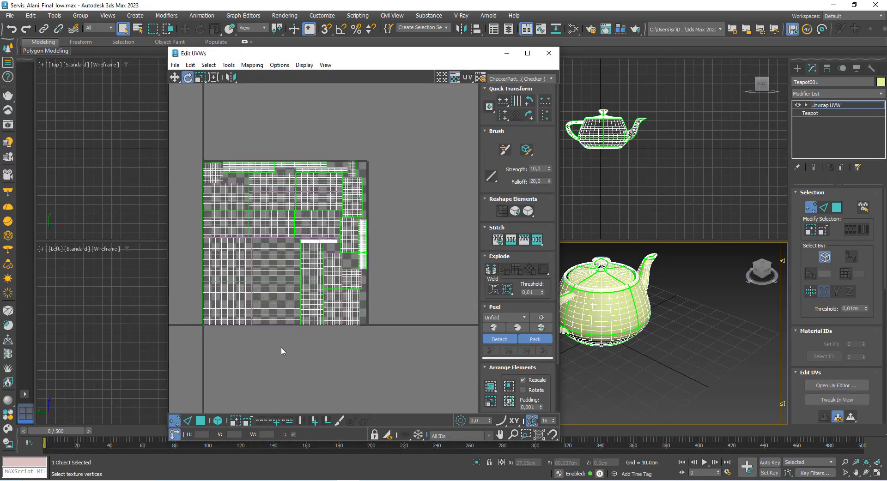
scroll(289, 327, "up", 6)
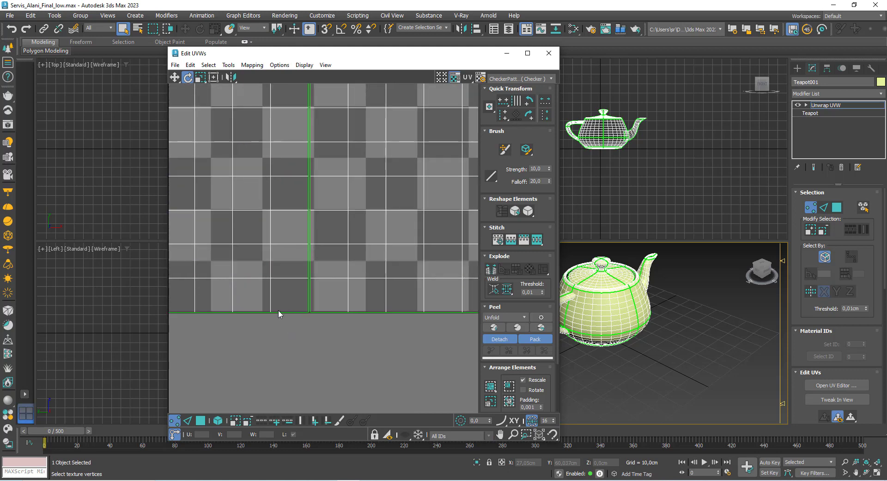
left_click(200, 420)
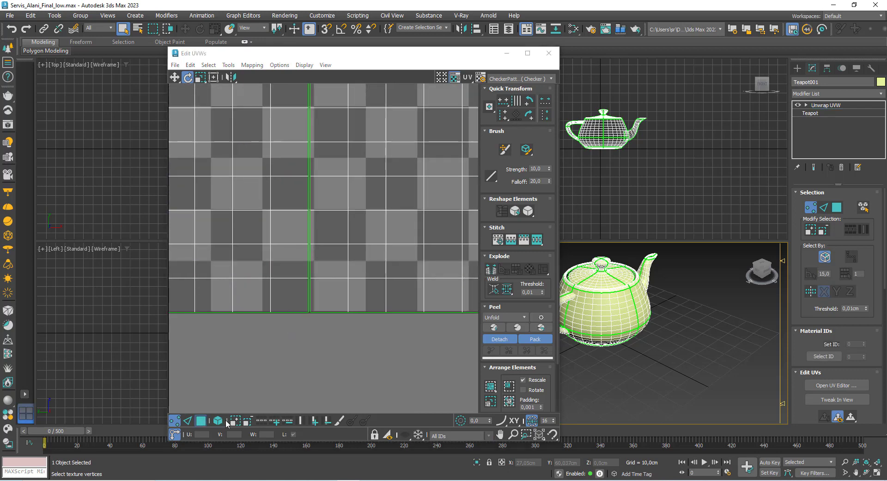
left_click(248, 258)
left_click(338, 289)
scroll(309, 315, "up", 4)
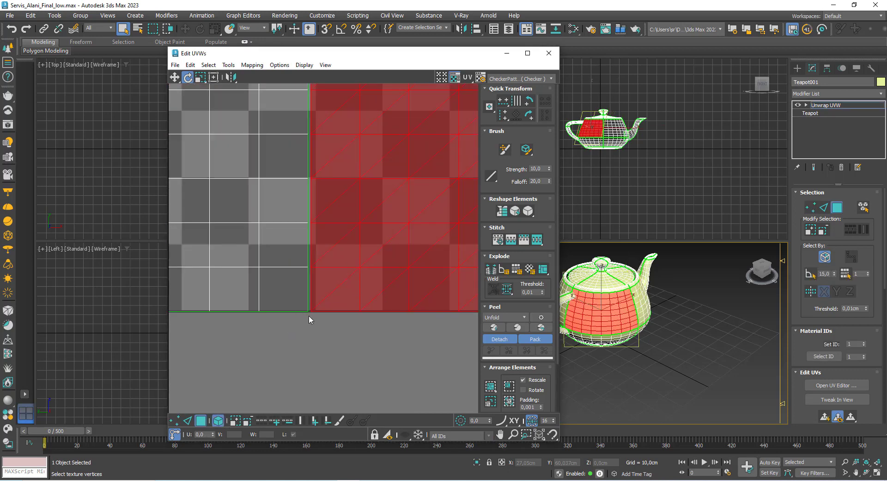
scroll(309, 315, "up", 2)
left_click(312, 315)
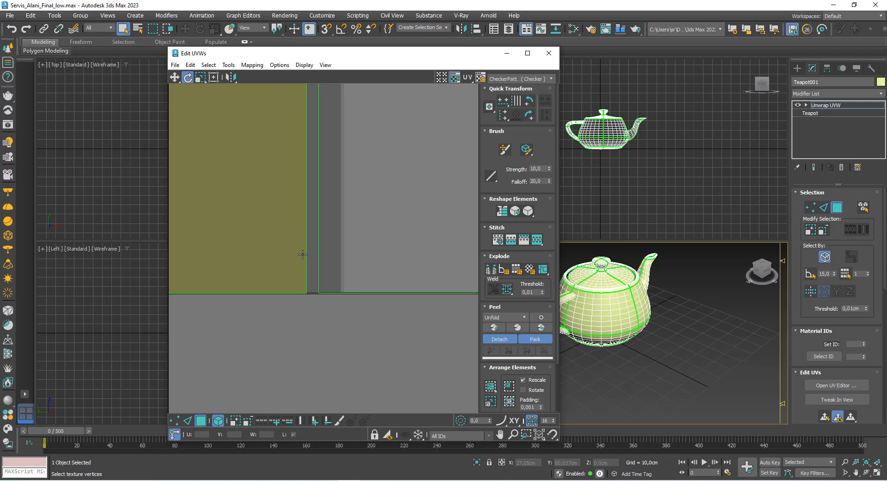
left_click(386, 335)
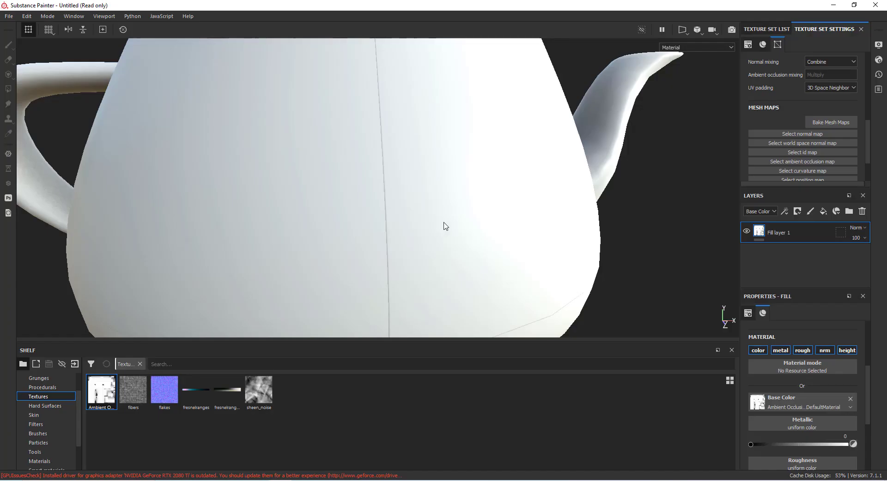
Step: In Substance Painter, clear the fill layer's base color map and rebake ambient occlusion with Subsampling 8x8 antialiasing
scroll(445, 226, "up", 2)
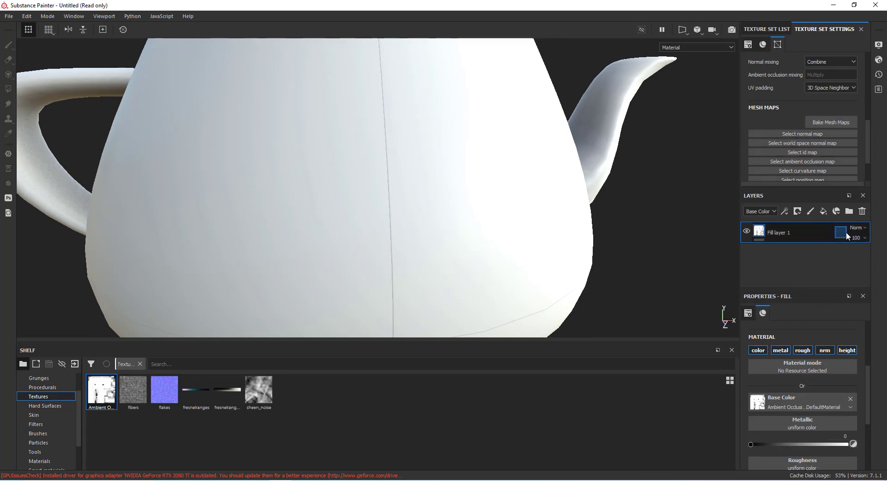
left_click(849, 399)
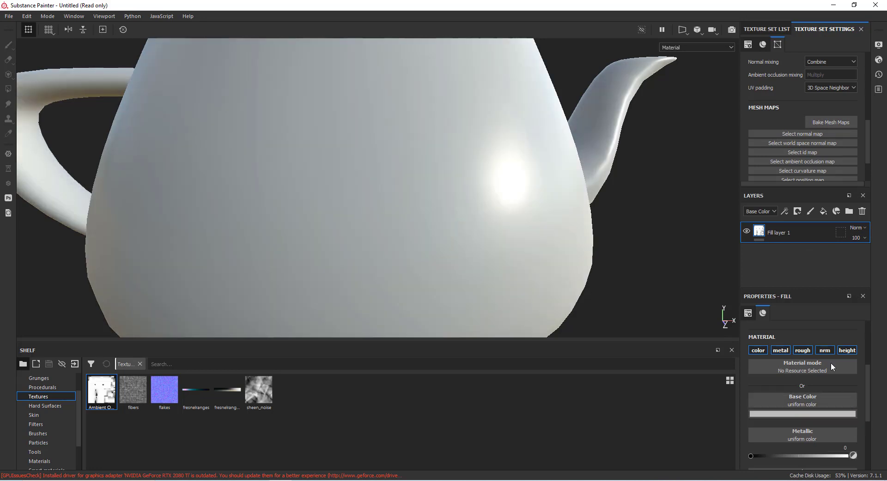
left_click(821, 122)
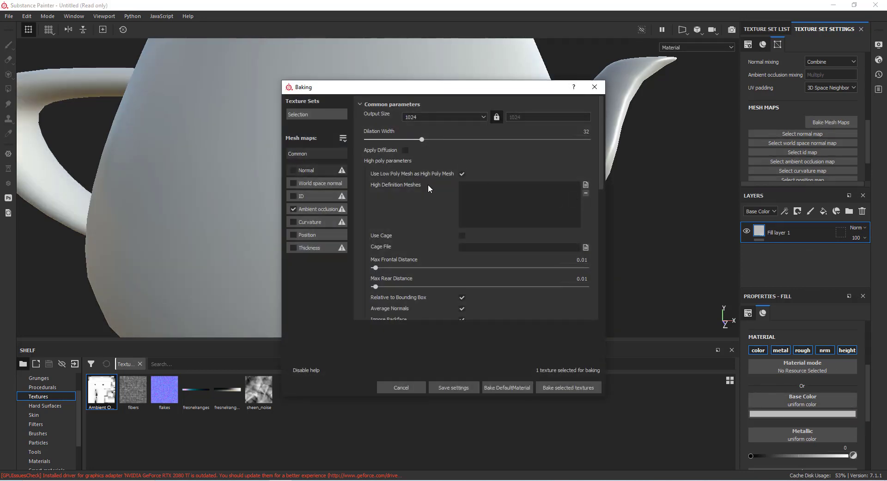
scroll(499, 288, "down", 3)
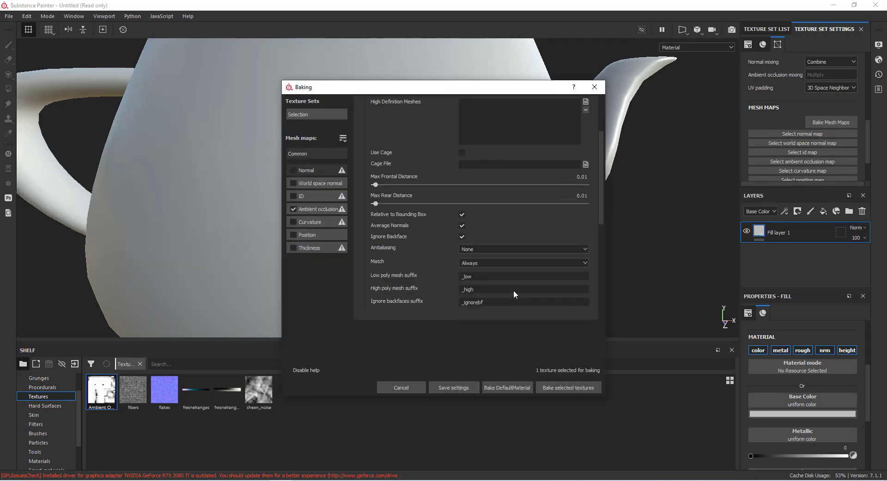
left_click(492, 250)
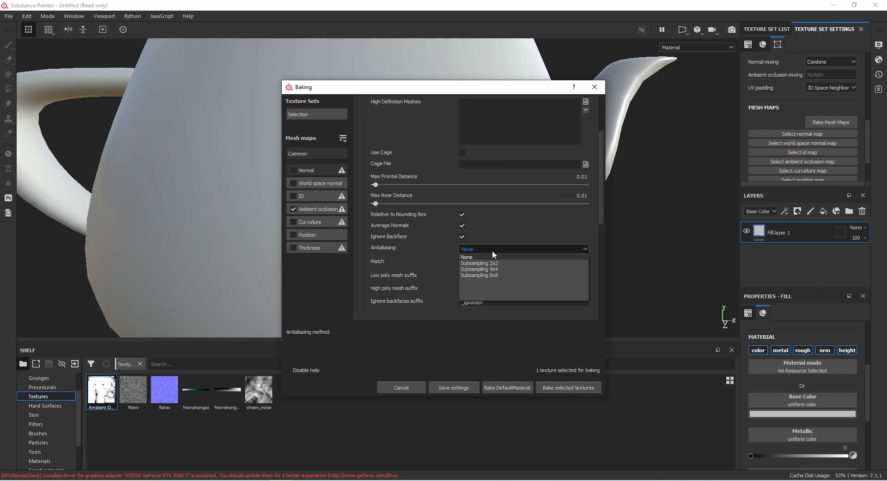
left_click(491, 275)
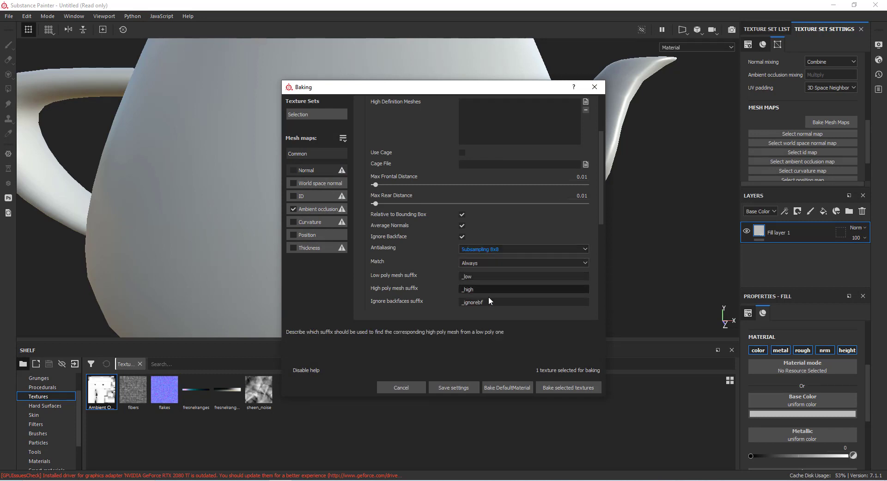
left_click(557, 389)
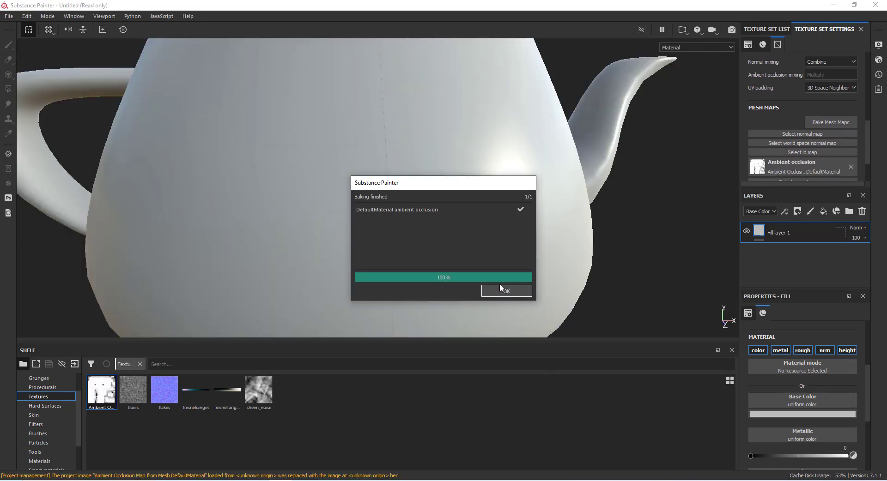
left_click(508, 291)
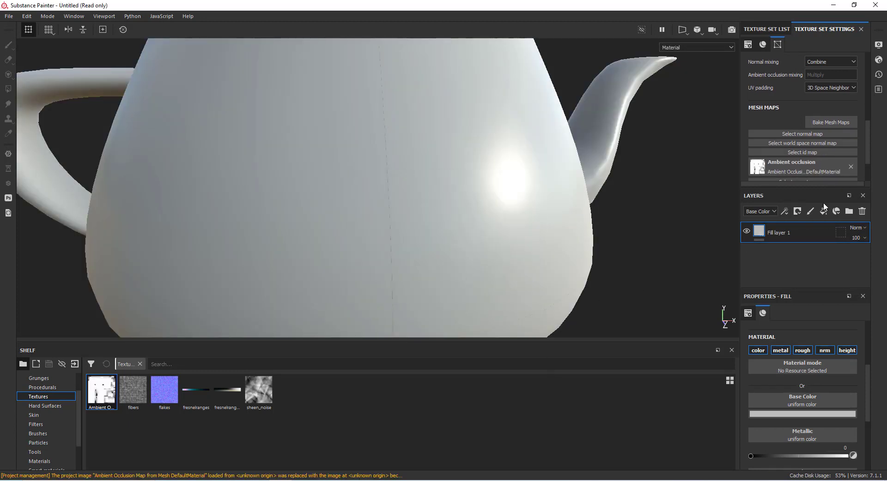
Step: Remove the ambient occlusion map from the mesh maps and assign the rebaked texture to the fill layer's base color
left_click(851, 167)
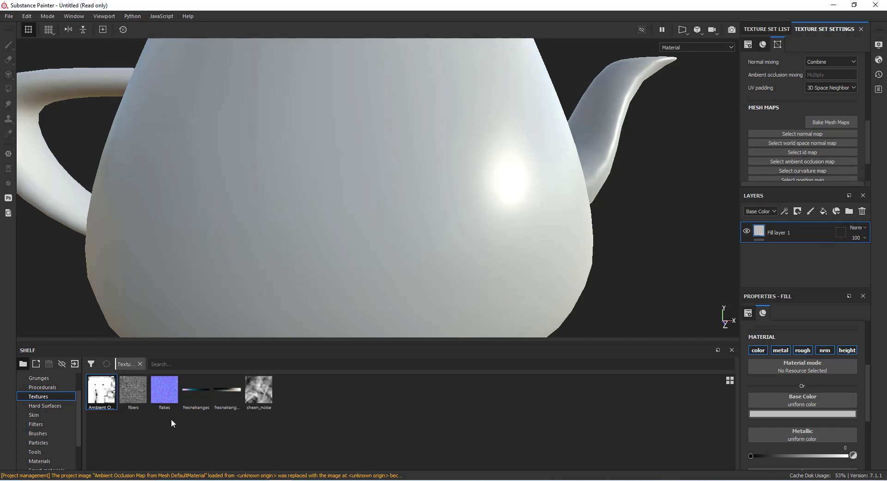
mouse_move(100, 391)
left_mouse_down()
mouse_move(416, 416)
mouse_move(758, 421)
mouse_move(765, 405)
left_mouse_up()
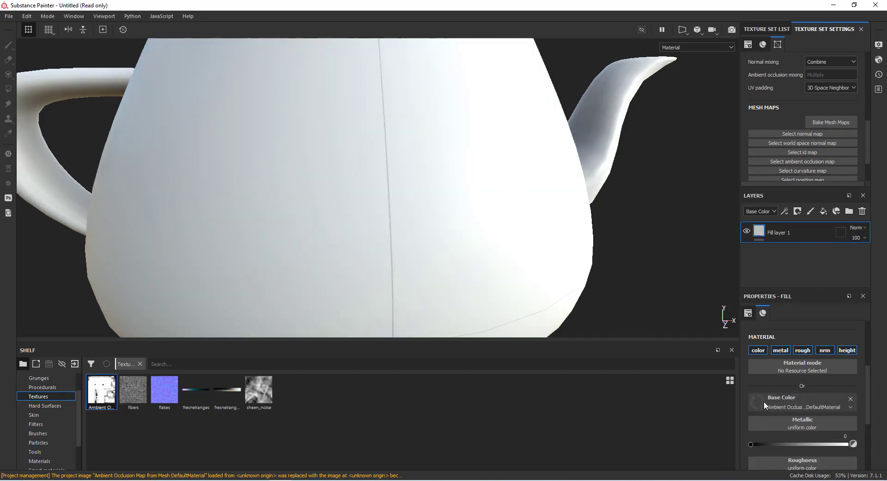
scroll(386, 254, "down", 2)
left_click_drag(386, 254, 394, 167, "alt")
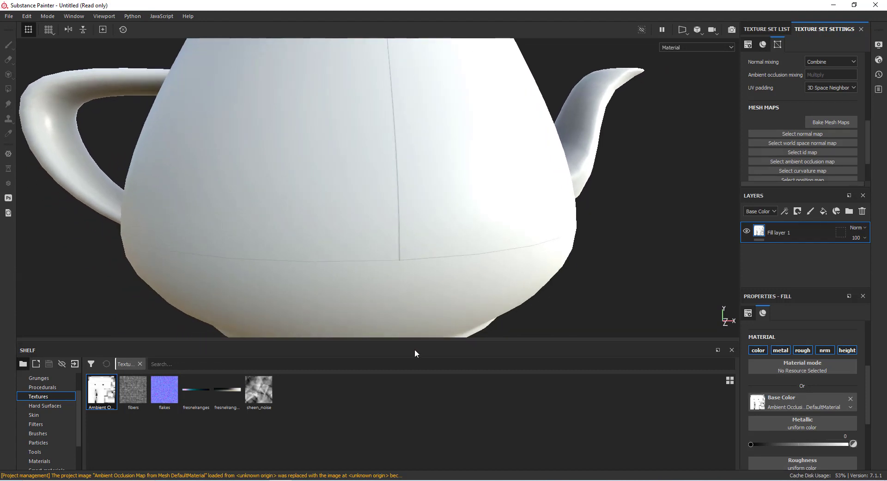
Step: Switch to 3ds Max, maximize the UV editor and rotate the lower-left body shell slightly clockwise
key("alt+Tab")
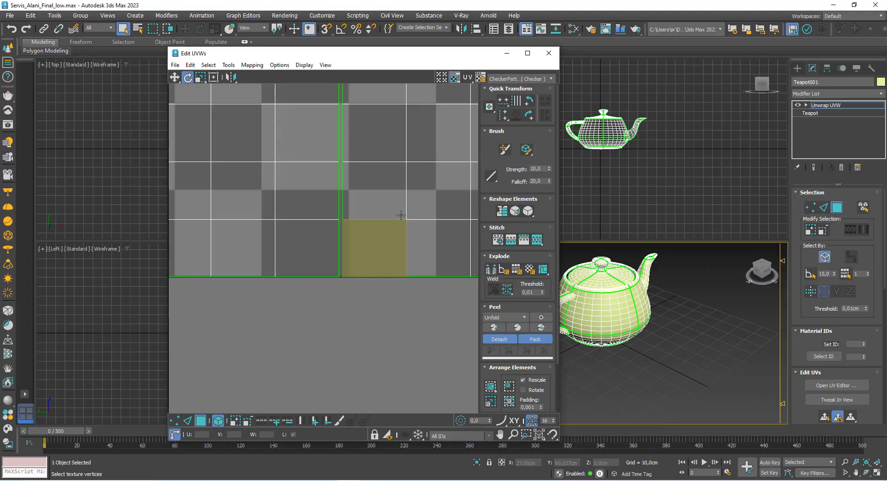
left_click(528, 53)
scroll(416, 290, "down", 10)
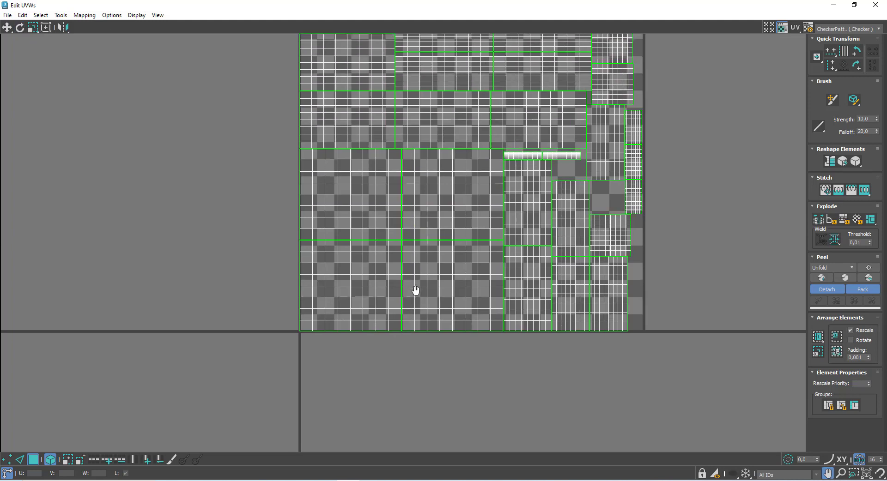
middle_click_drag(443, 239, 254, 430)
left_click(305, 337)
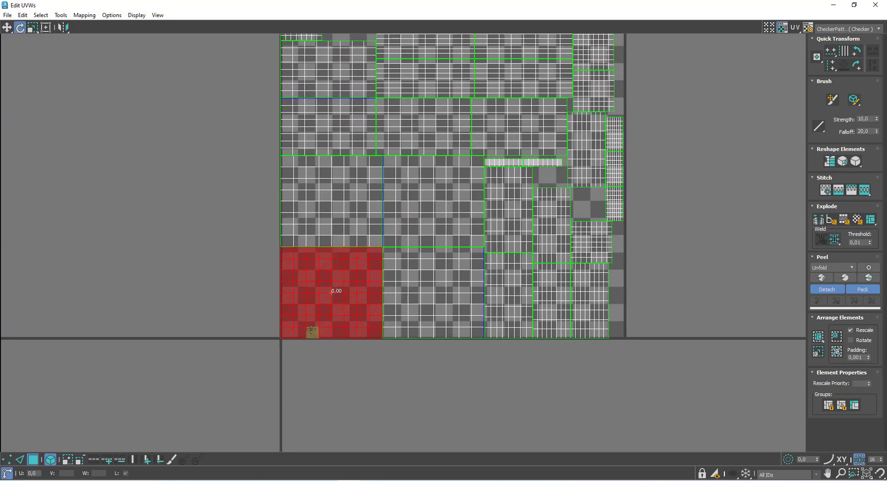
mouse_move(299, 311)
left_mouse_down()
mouse_move(289, 313)
mouse_move(319, 320)
mouse_move(310, 316)
left_mouse_up()
scroll(293, 321, "up", 10)
scroll(305, 323, "down", 10)
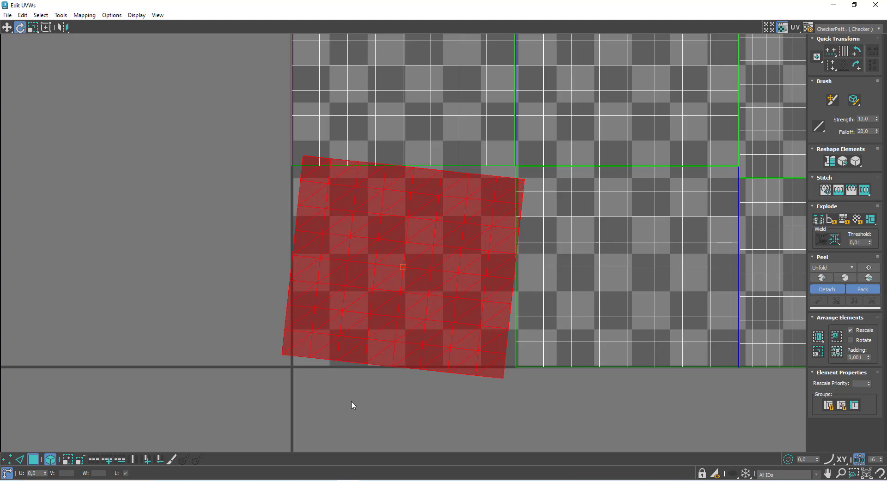
Step: Switch to ImageGlass and examine the edge comparison without and with anti-aliasing in 01.jpg
mouse_move(394, 480)
left_click(443, 443)
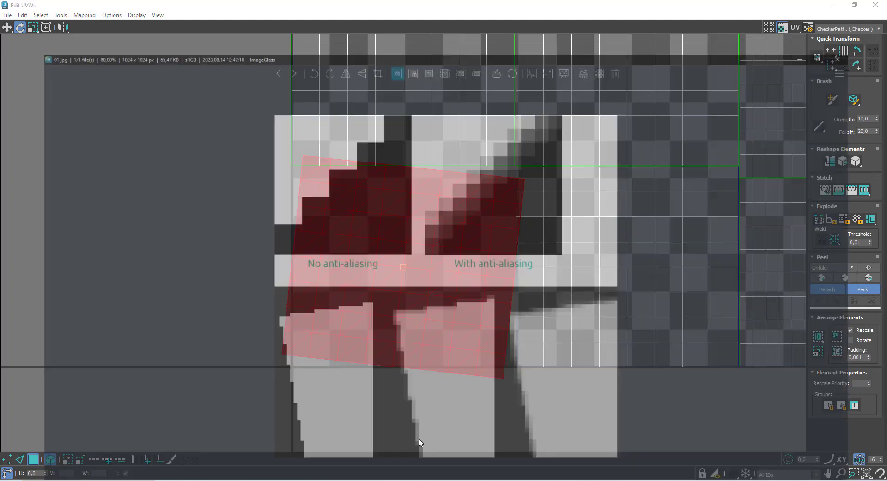
scroll(342, 164, "up", 1)
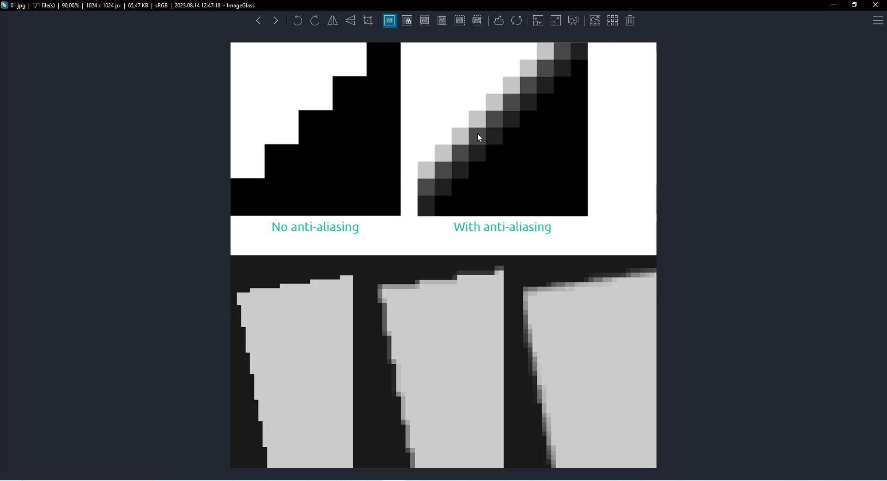
scroll(342, 370, "up", 2)
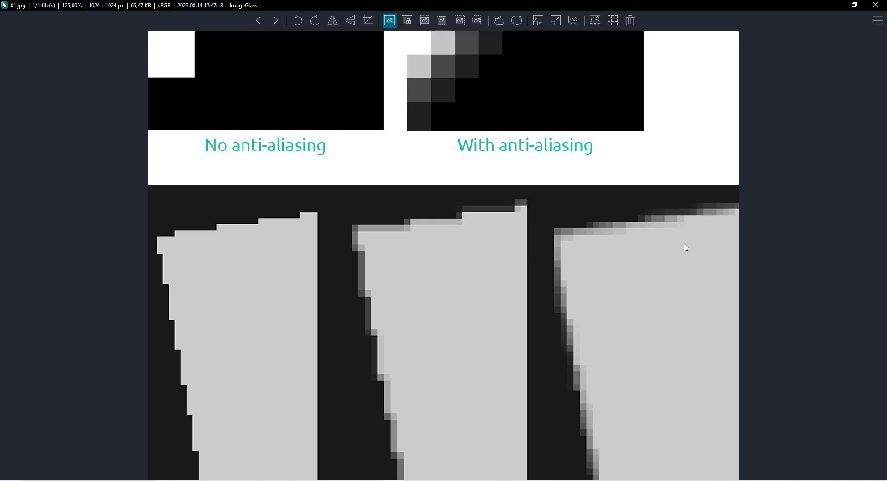
Step: Switch to 3ds Max and undo the rotation of the lower-left body shell in the UV editor
scroll(629, 235, "down", 2)
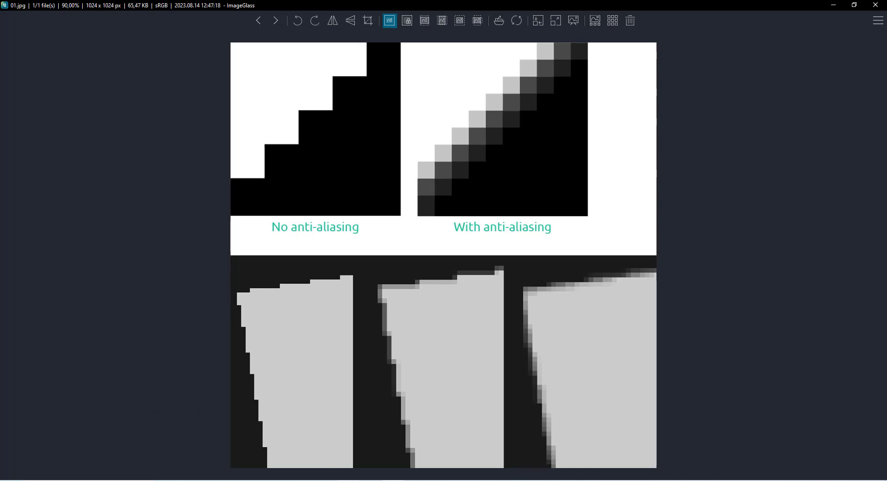
left_click(341, 480)
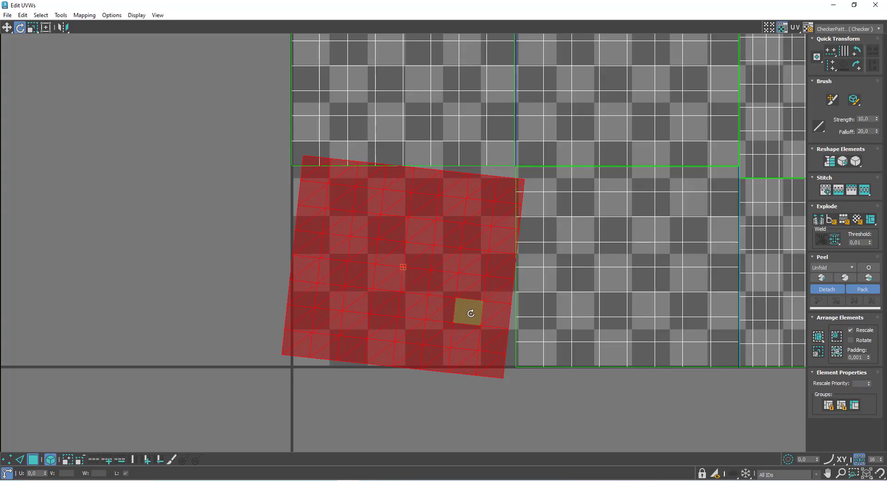
key("ctrl+z")
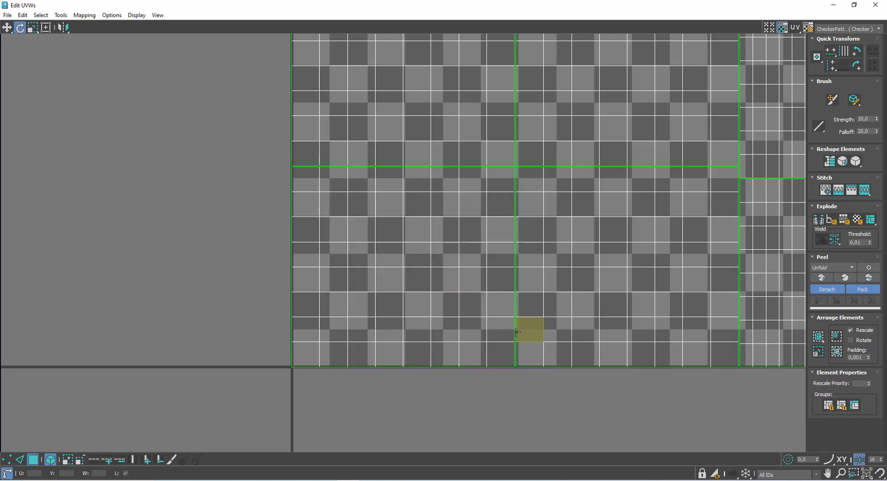
scroll(494, 393, "down", 4)
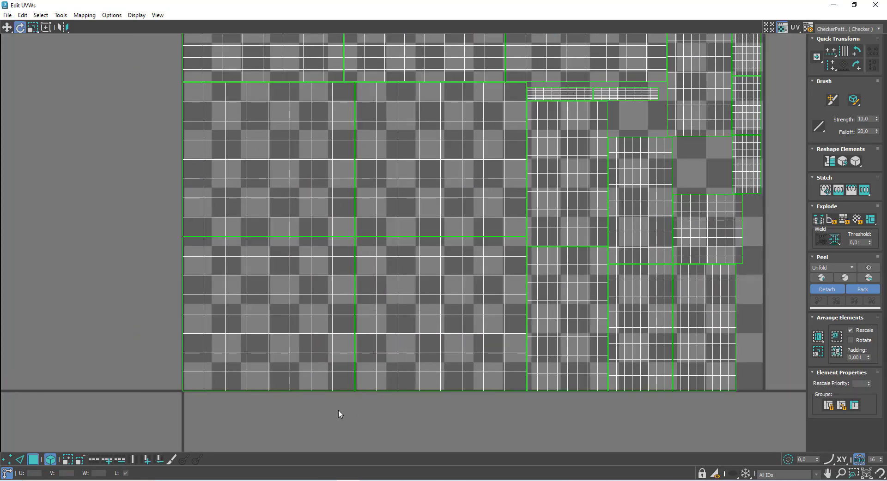
scroll(339, 410, "down", 2)
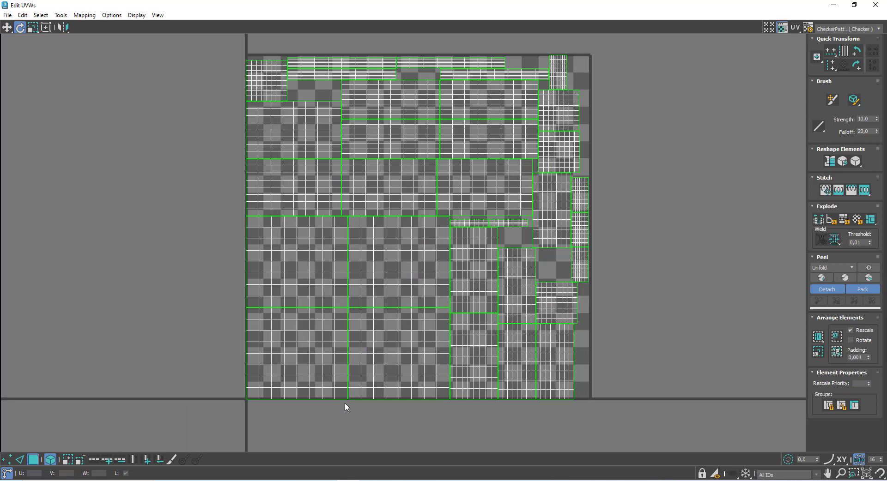
scroll(344, 403, "up", 1)
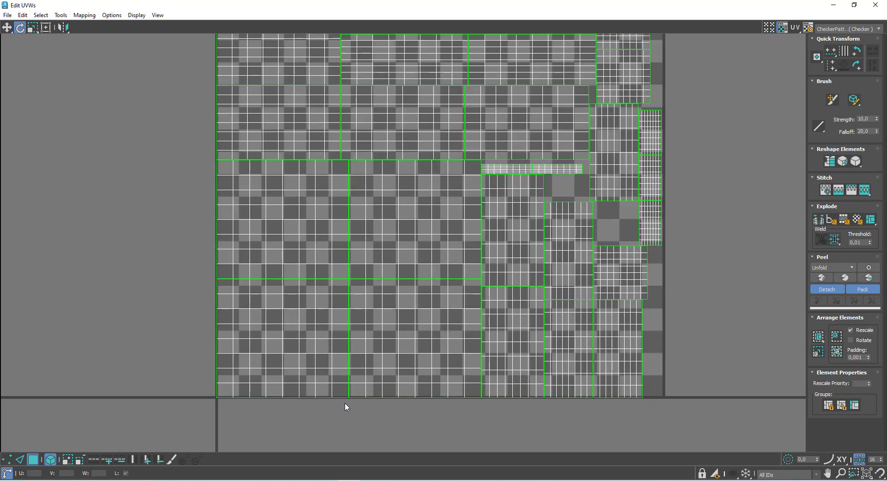
scroll(345, 403, "up", 2)
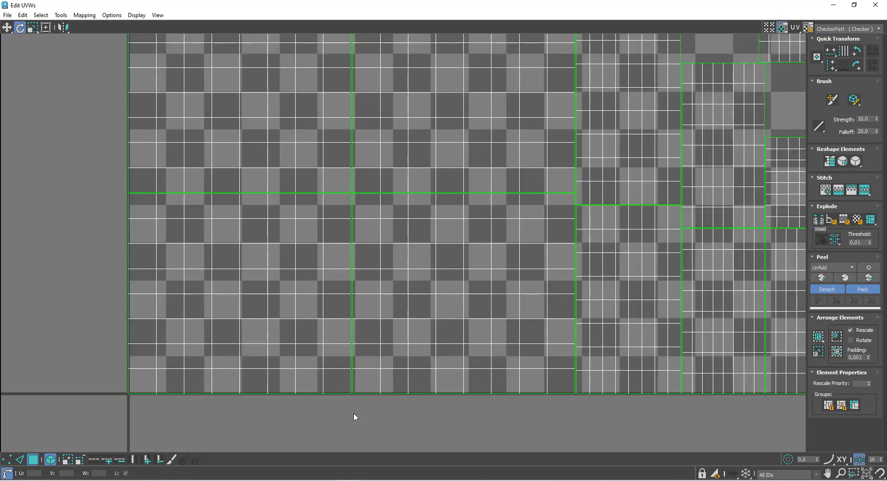
Step: Switch to Substance Painter to examine the seams on the teapot body, and return to the UV layout in 3ds Max
key("alt+Tab")
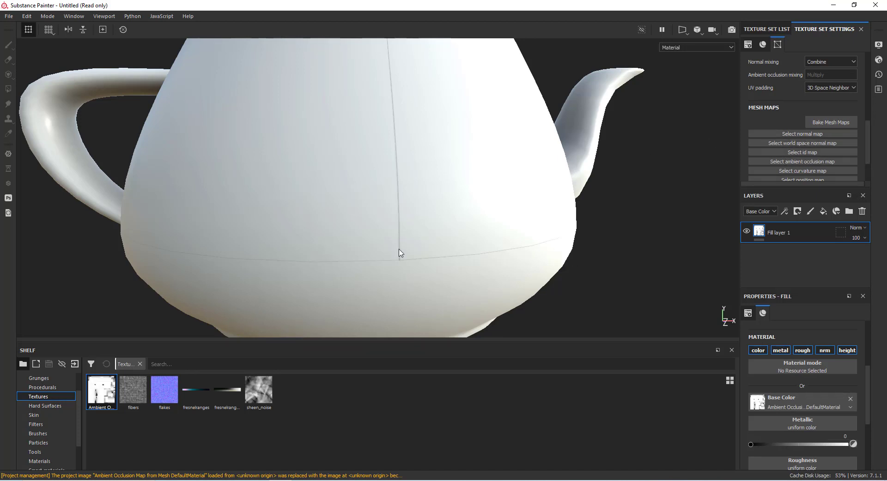
scroll(400, 253, "up", 4)
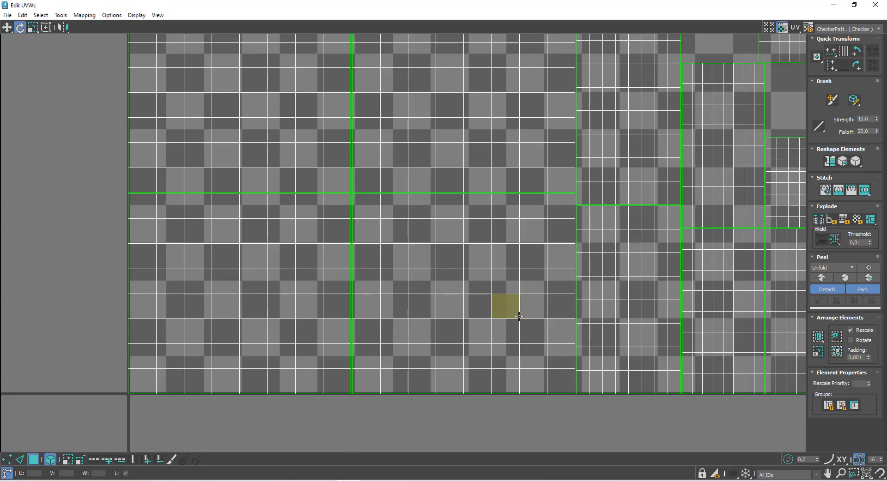
scroll(519, 316, "up", 15)
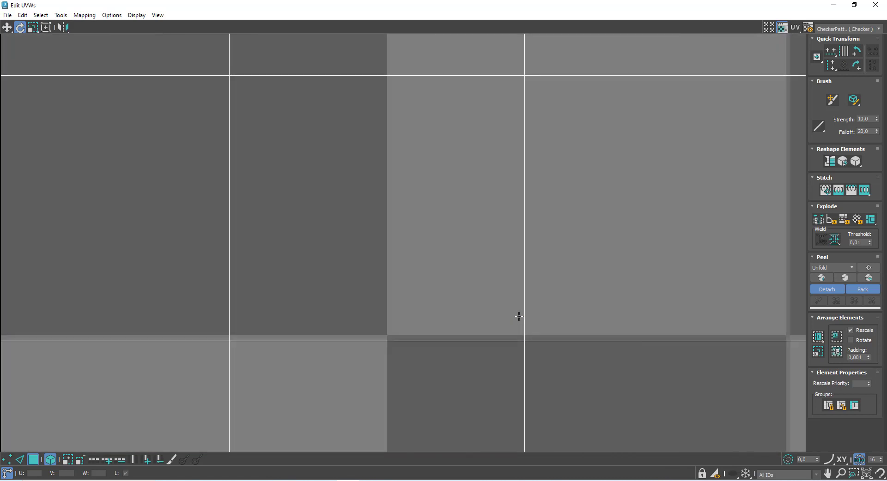
scroll(519, 317, "down", 15)
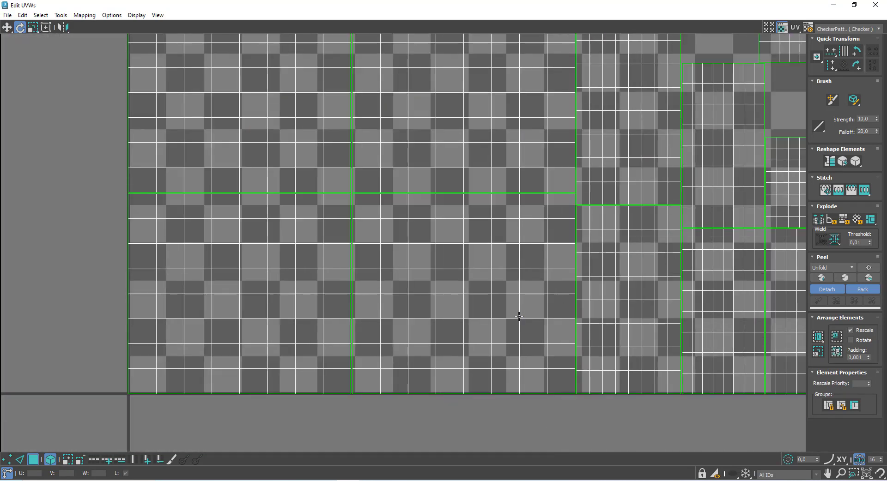
scroll(519, 317, "down", 6)
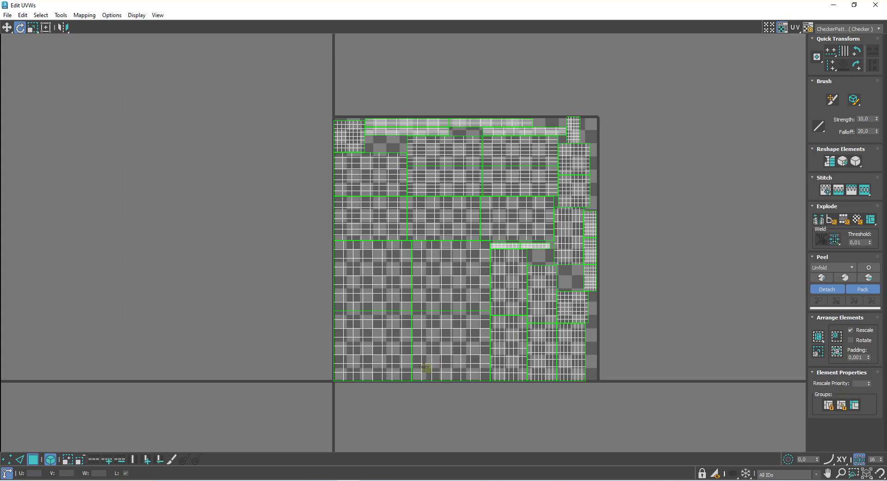
Step: Select the second body shell in the lowest row and examine its border with the lower-left shell up close
scroll(415, 372, "up", 5)
left_click(465, 313)
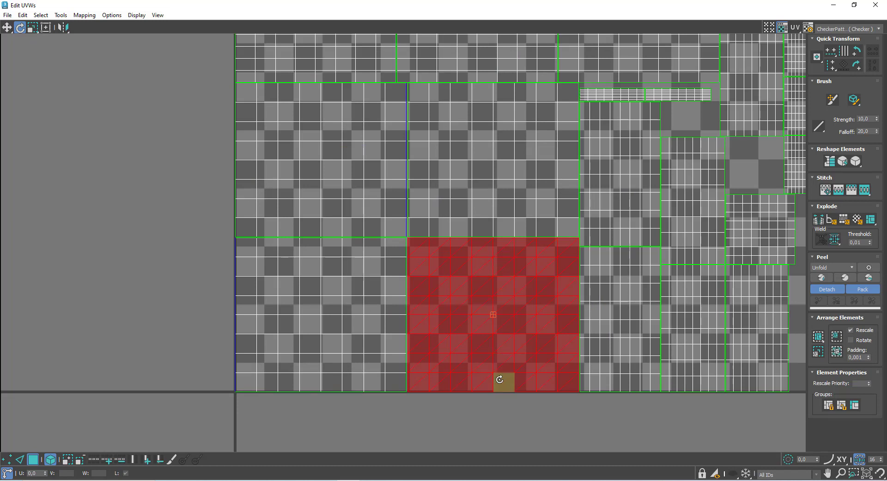
scroll(500, 376, "up", 3)
middle_click_drag(501, 376, 495, 358)
key("e")
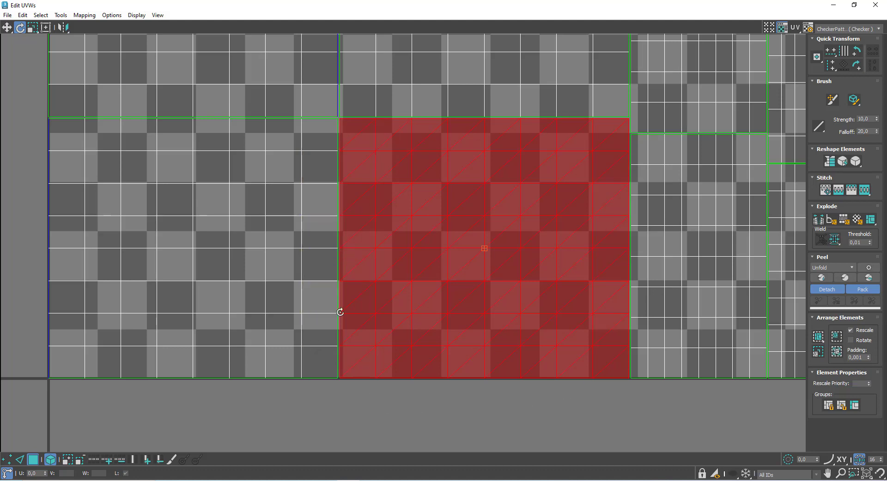
scroll(340, 312, "down", 4)
scroll(340, 311, "up", 8)
middle_click_drag(340, 311, 381, 225)
key("e")
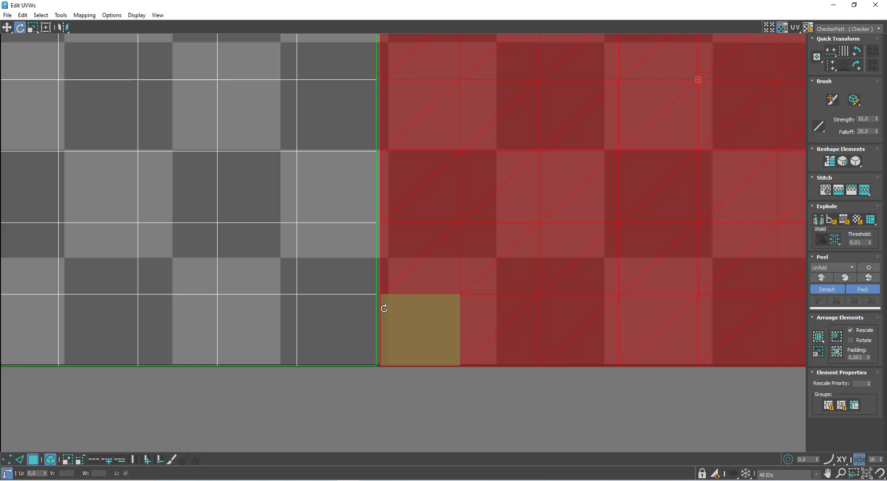
scroll(394, 306, "up", 1)
scroll(393, 306, "up", 1)
scroll(422, 270, "up", 2)
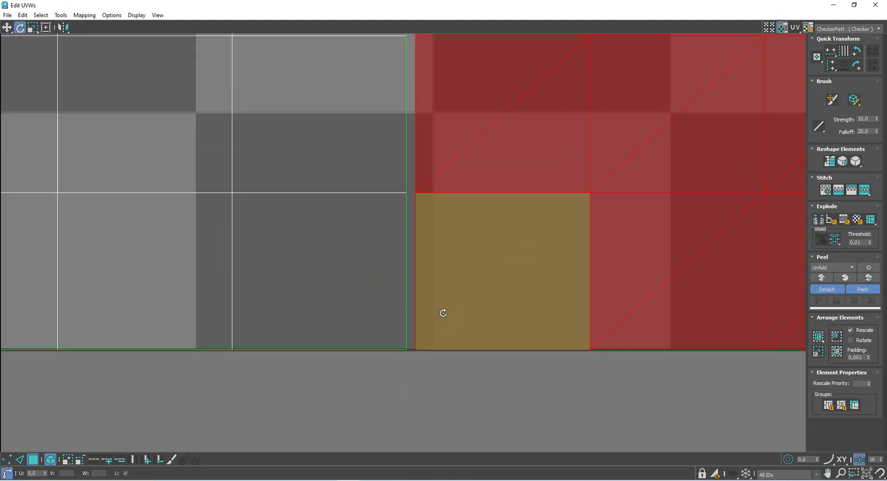
Step: Select the two adjacent lower body shells together, inspect the gap between them, and clear the selection
left_click(379, 307)
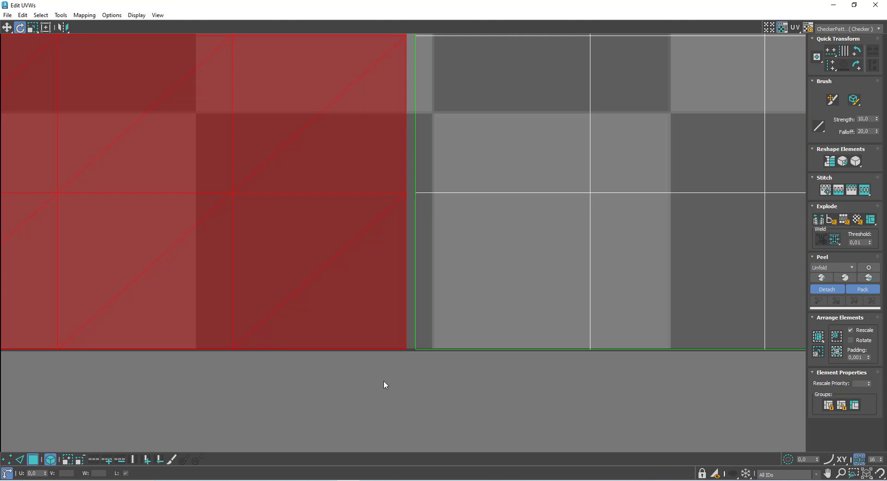
left_click_drag(384, 385, 450, 323)
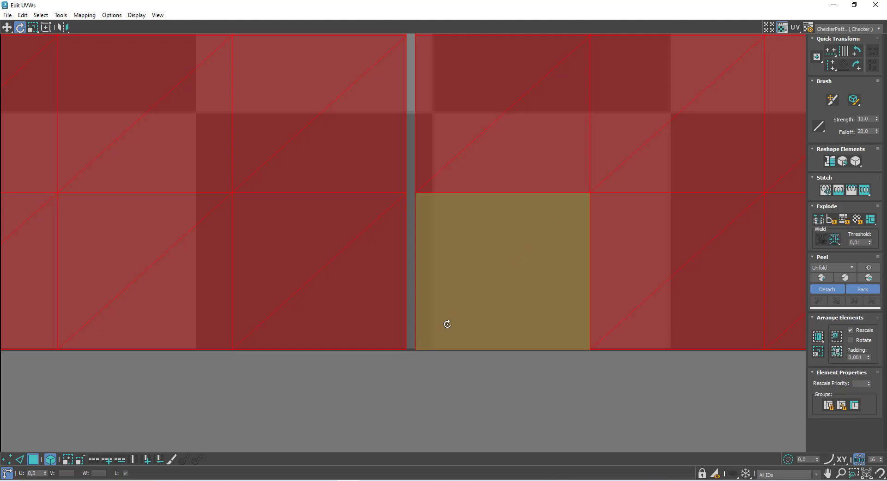
left_click(413, 208)
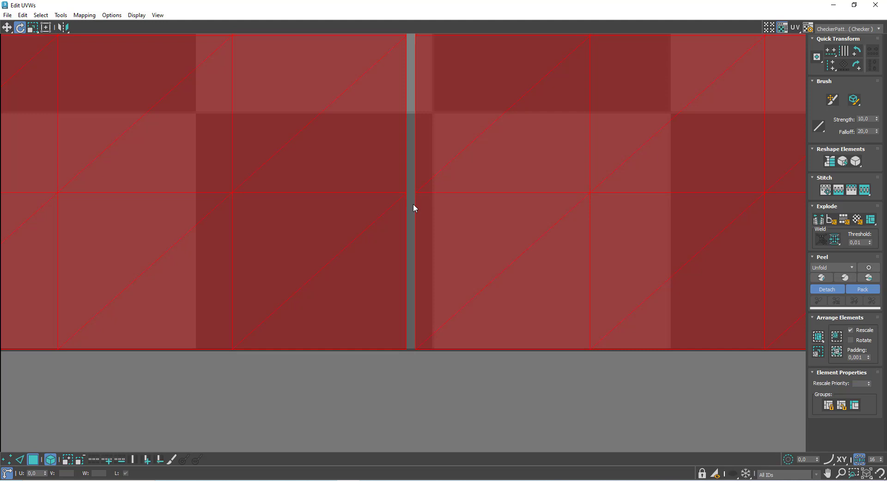
left_click(413, 205)
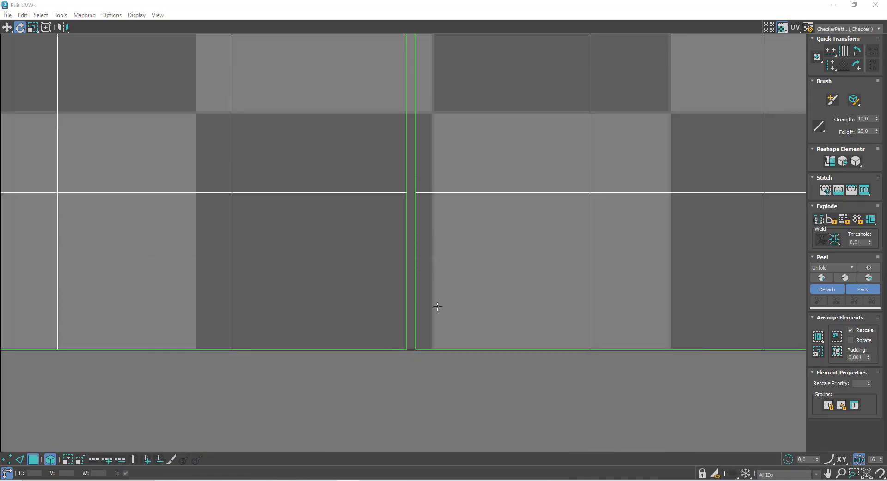
Step: Select the lower-left body shell again, compare its edge with the neighbouring shell, and deselect it
scroll(476, 283, "down", 5)
scroll(480, 282, "up", 1)
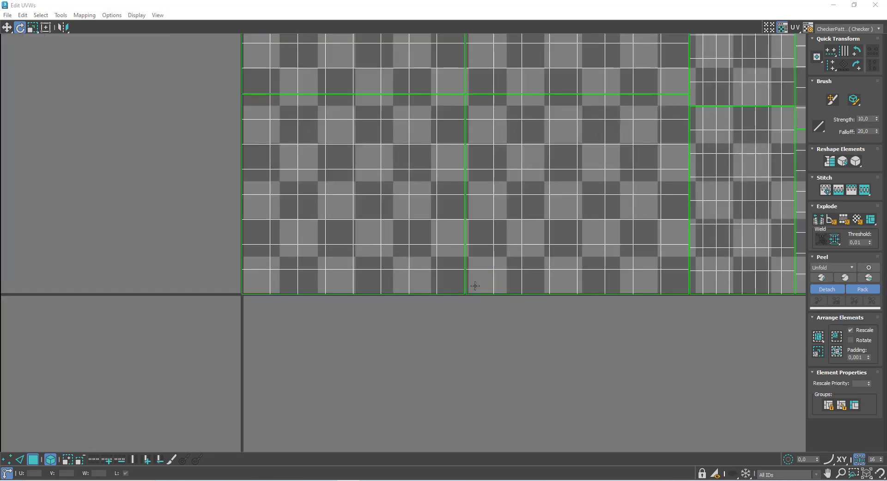
scroll(475, 286, "down", 1)
left_click(453, 283)
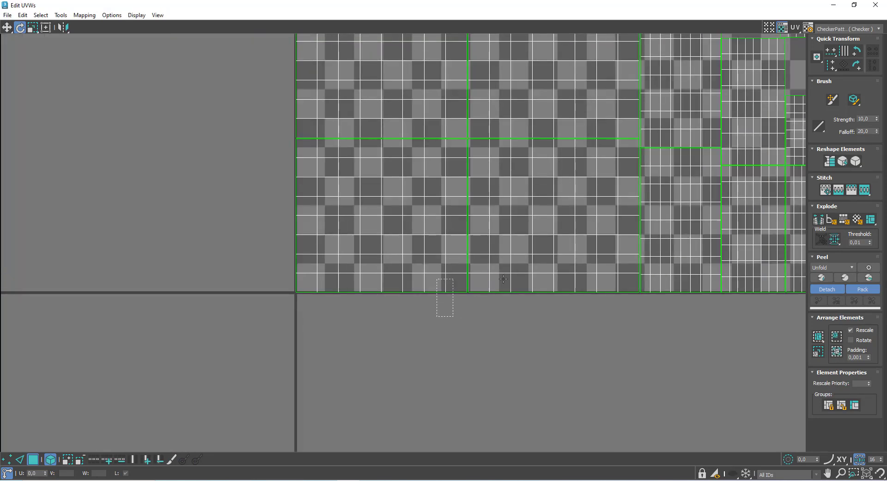
middle_click_drag(559, 312, 418, 389)
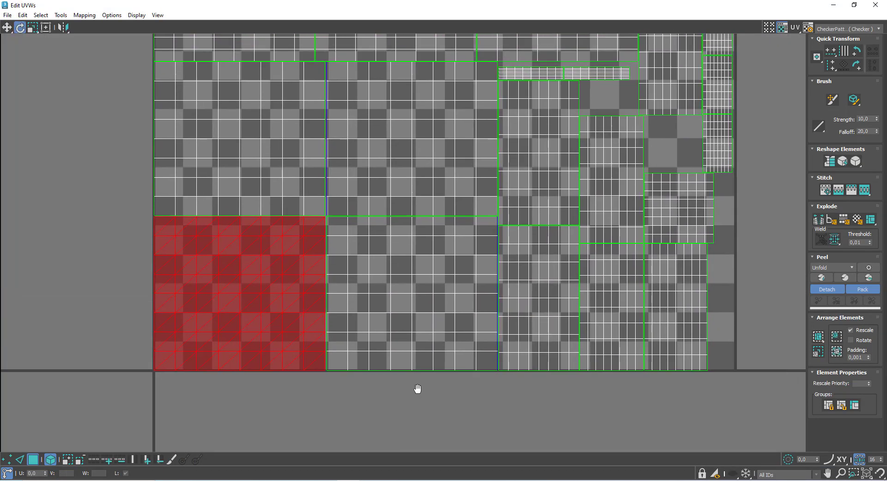
scroll(297, 340, "up", 8)
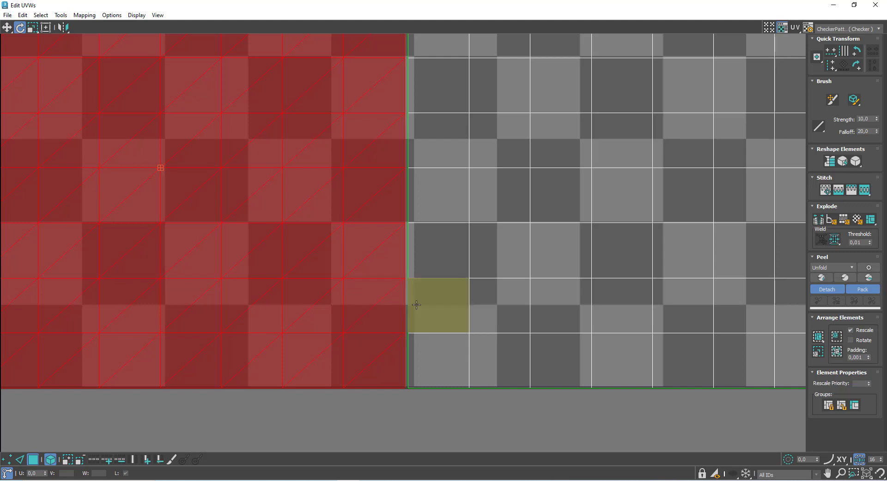
left_click(436, 416)
scroll(436, 416, "down", 3)
scroll(410, 362, "down", 3)
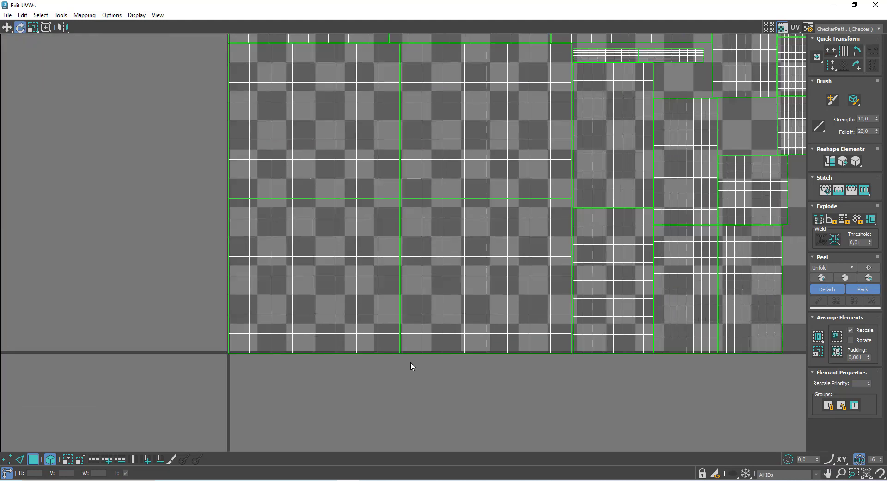
Step: Set the UV arrangement padding to 0,01 and repack all shells with Pack Normalize
left_click(861, 357)
type("0,01")
key("Return")
middle_click_drag(612, 415, 555, 434)
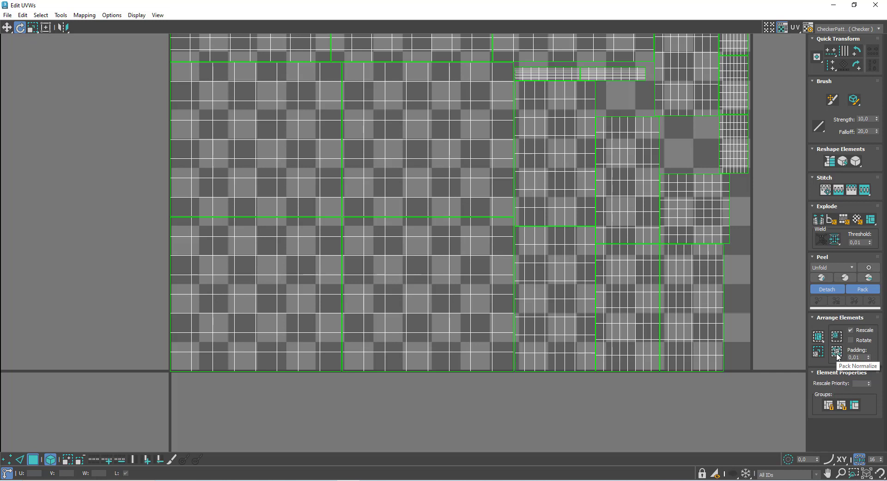
left_click(837, 352)
scroll(400, 419, "down", 4)
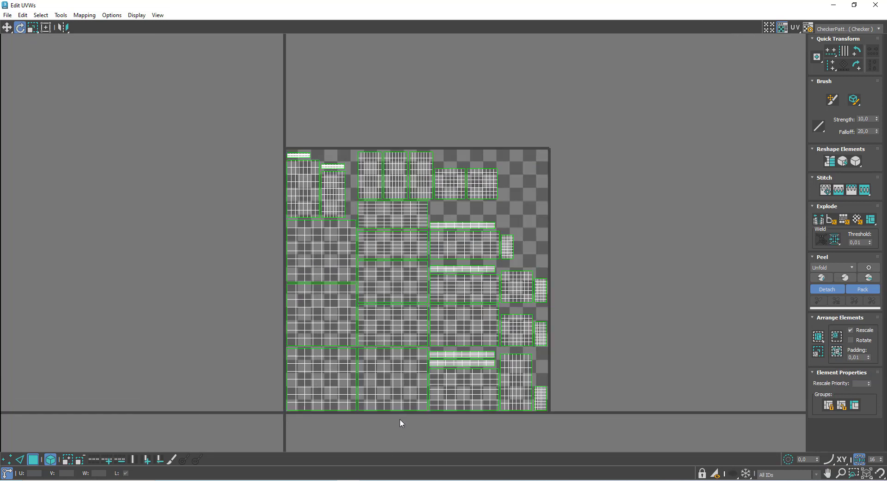
middle_click_drag(496, 302, 505, 266)
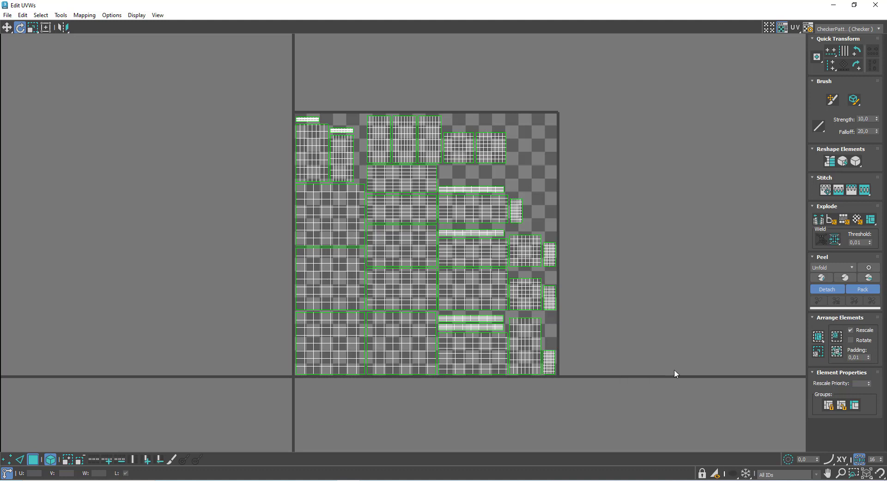
Step: Examine the spacing between the repacked body shells and around the edge of the UV tile
middle_click_drag(675, 373, 713, 279)
scroll(386, 283, "up", 8)
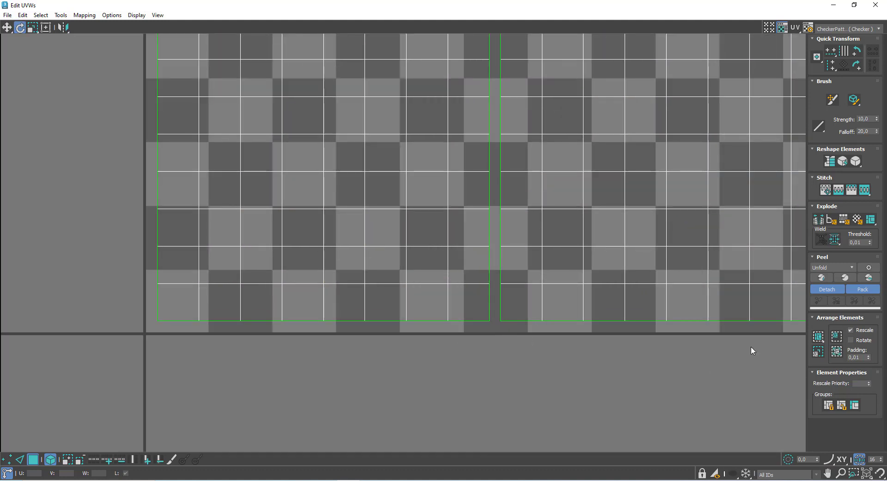
middle_click_drag(750, 351, 629, 370)
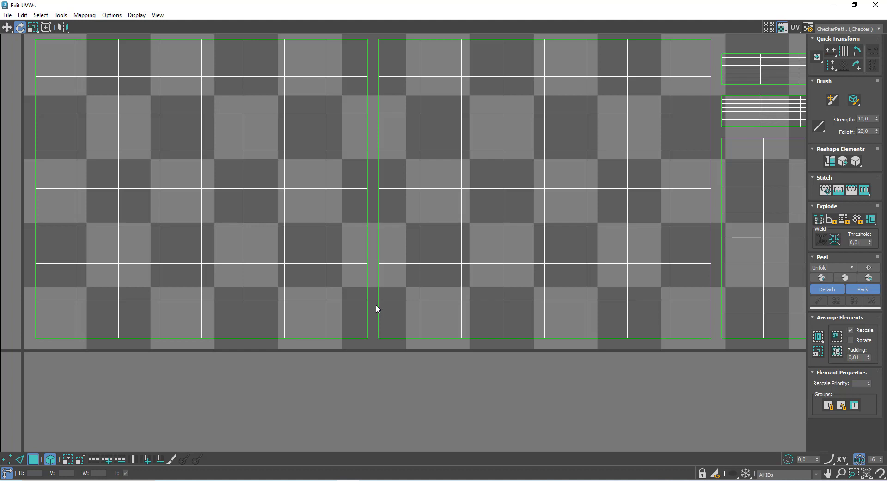
scroll(376, 306, "down", 6)
scroll(376, 311, "down", 4)
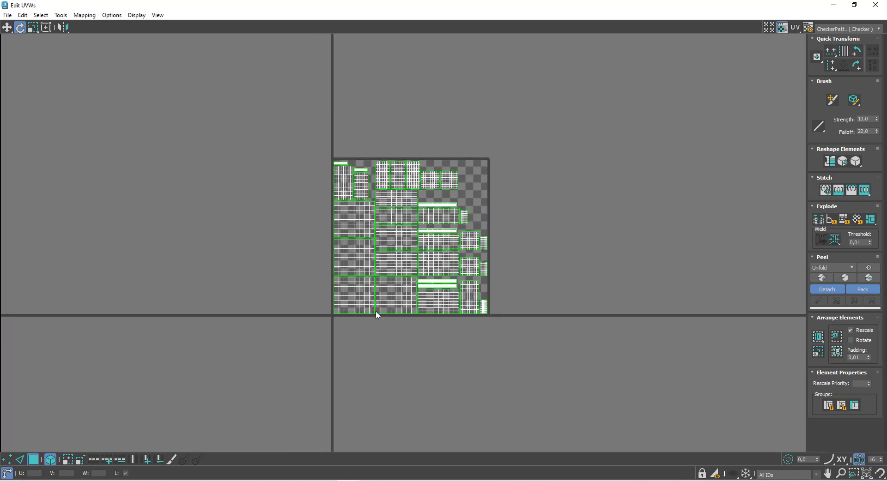
scroll(375, 312, "up", 5)
scroll(368, 322, "up", 10)
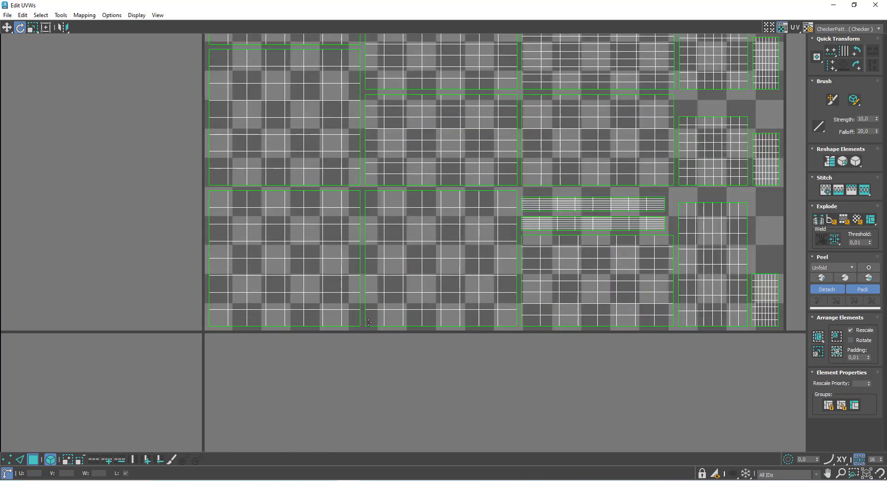
scroll(364, 323, "up", 3)
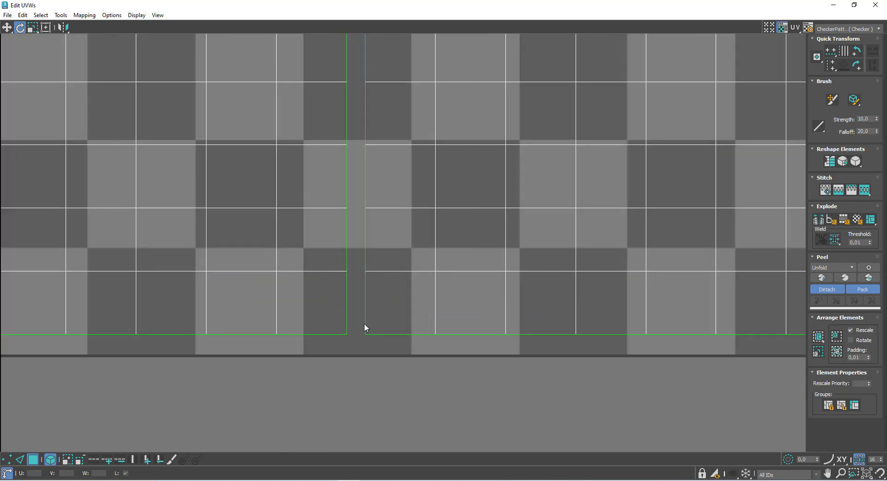
middle_click_drag(360, 333, 365, 336)
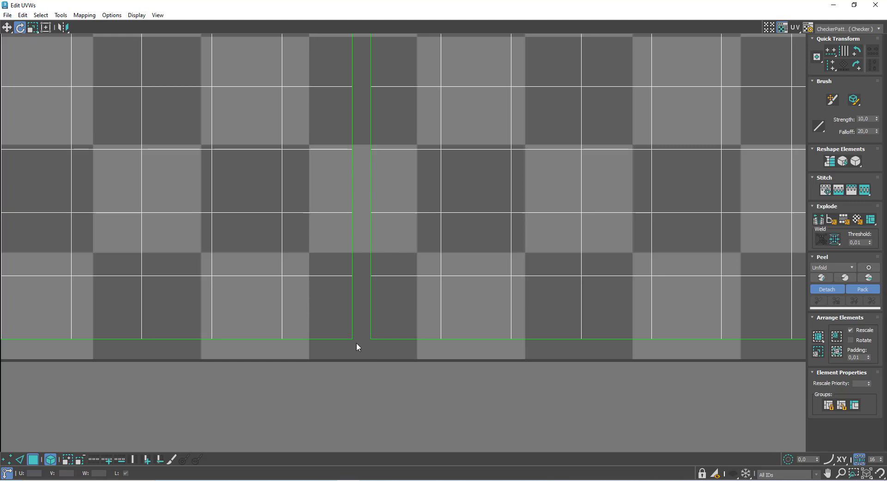
scroll(362, 314, "down", 10)
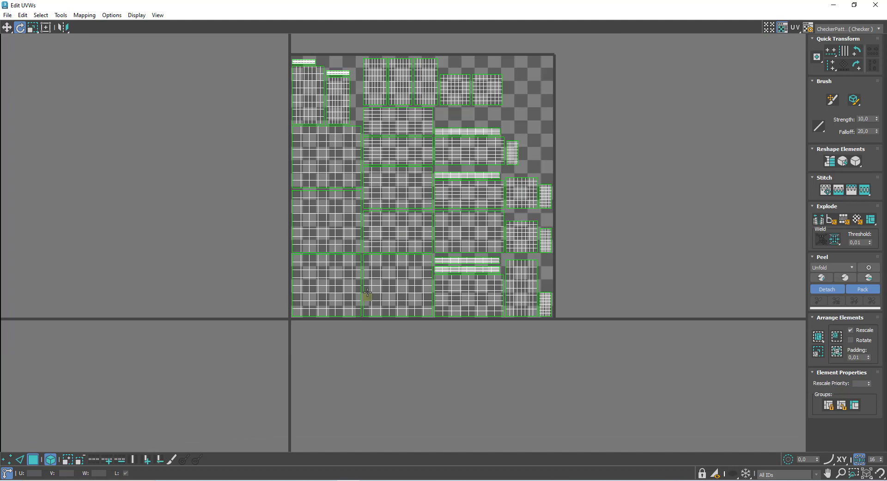
Step: Close the UV editor and return the Unwrap UVW modifier to its top level, leaving polygon selection
middle_click_drag(368, 301, 356, 324)
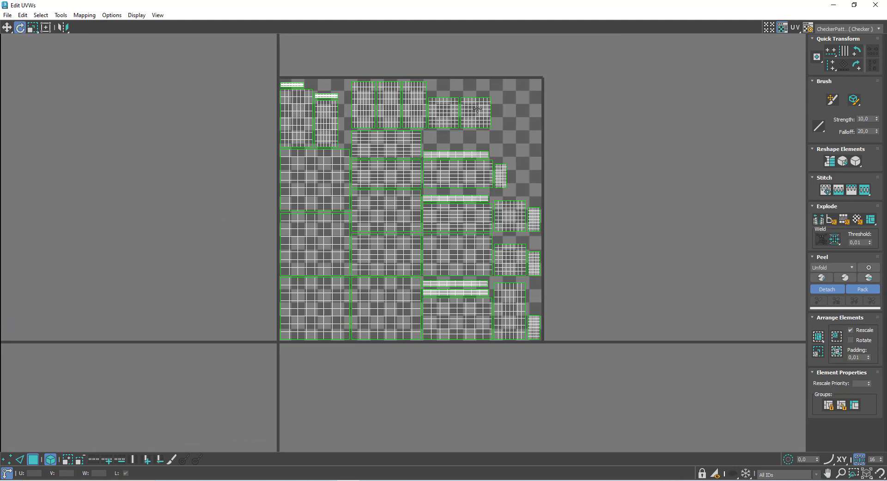
left_click(875, 5)
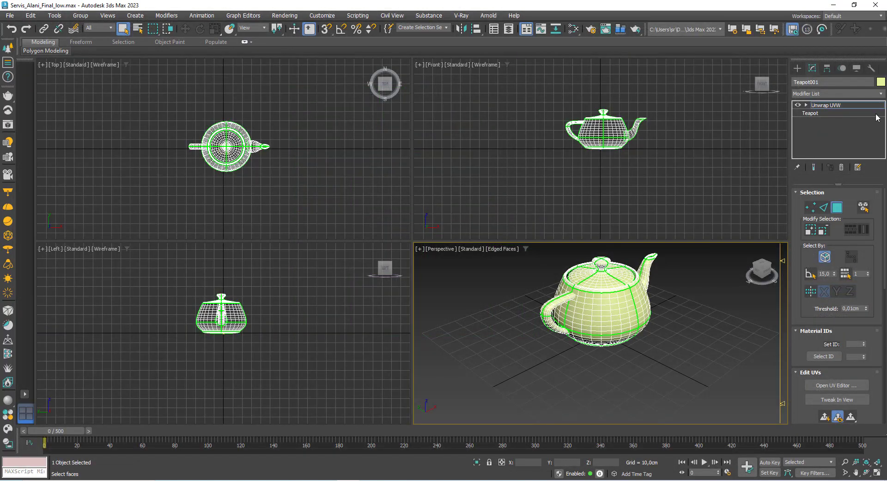
left_click(838, 107)
Step: Export the selected teapot as an FBX file with Smoothing Groups enabled
left_click(10, 14)
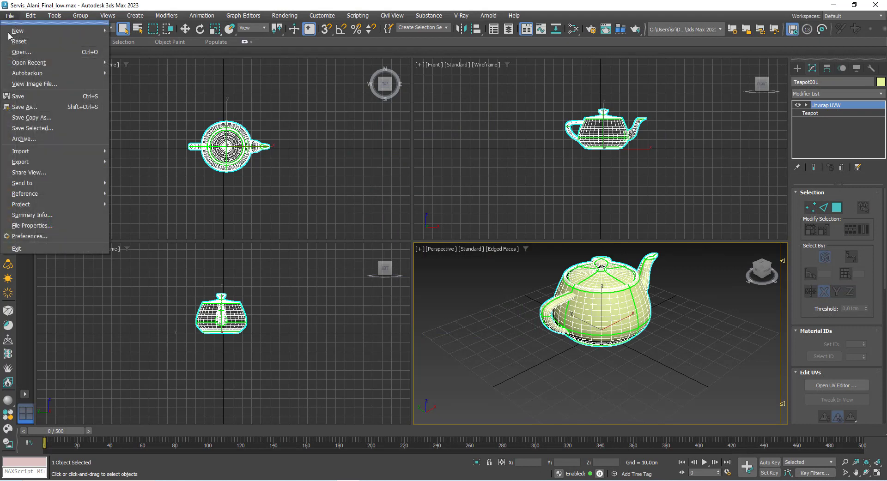
mouse_move(51, 165)
left_click(143, 174)
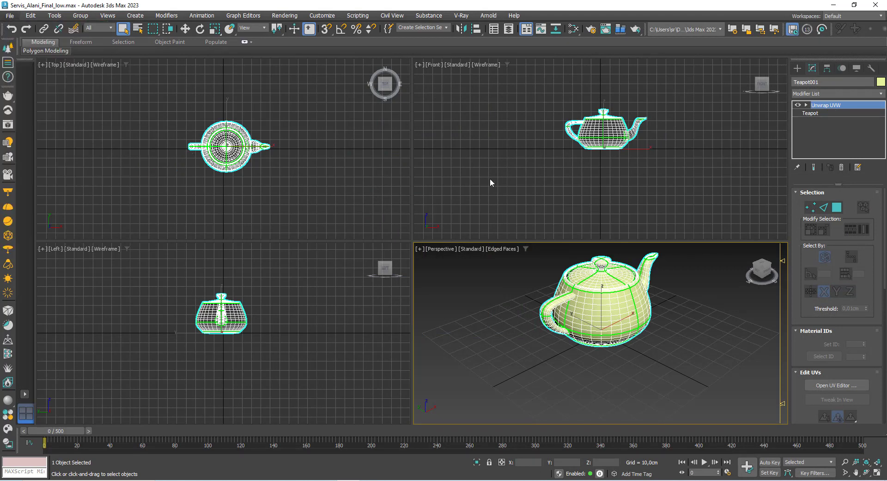
left_click(307, 110)
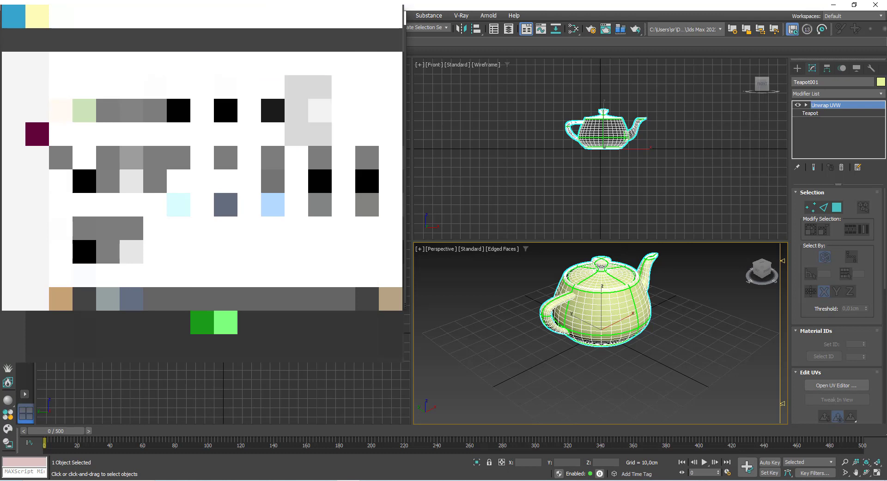
left_click(379, 292)
left_click(463, 255)
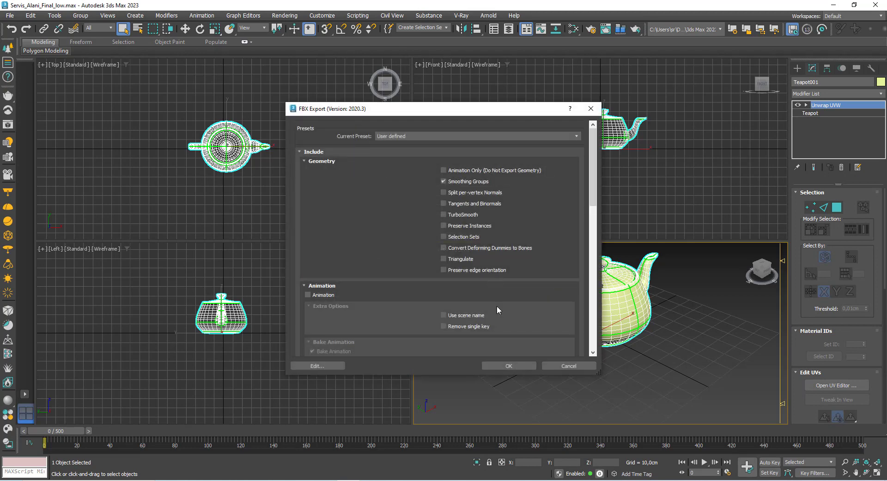
left_click(514, 369)
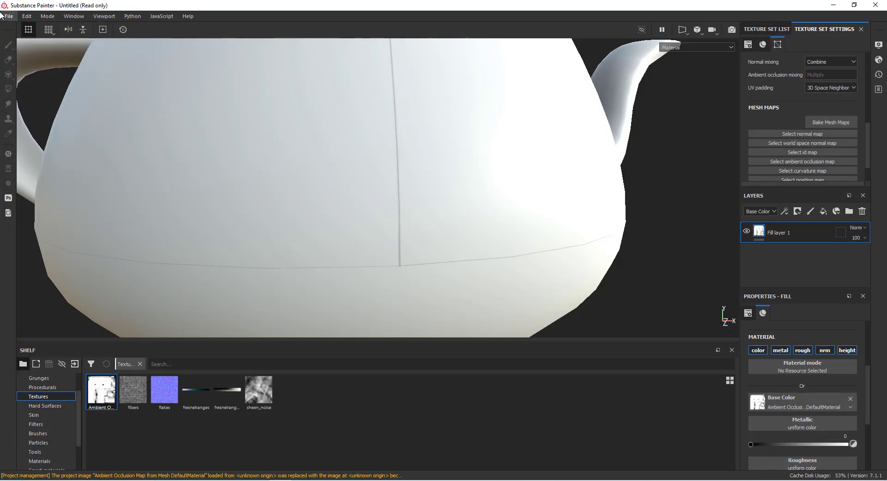
Step: Switch to Substance Painter and reload the exported teapot mesh through the project configuration
scroll(235, 170, "down", 5)
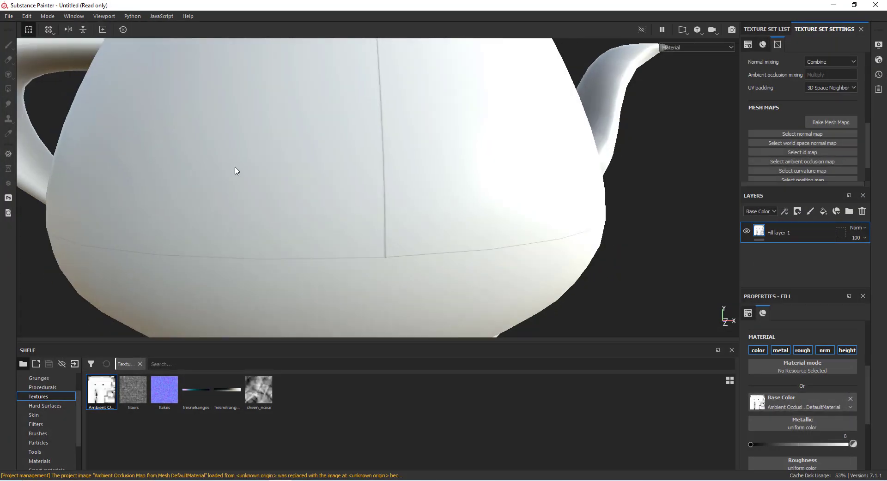
left_click(26, 16)
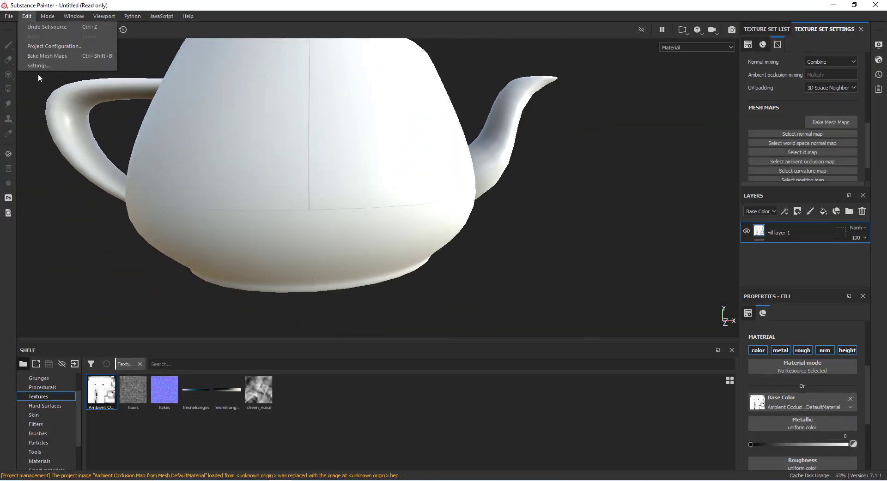
left_click(40, 46)
left_click(505, 168)
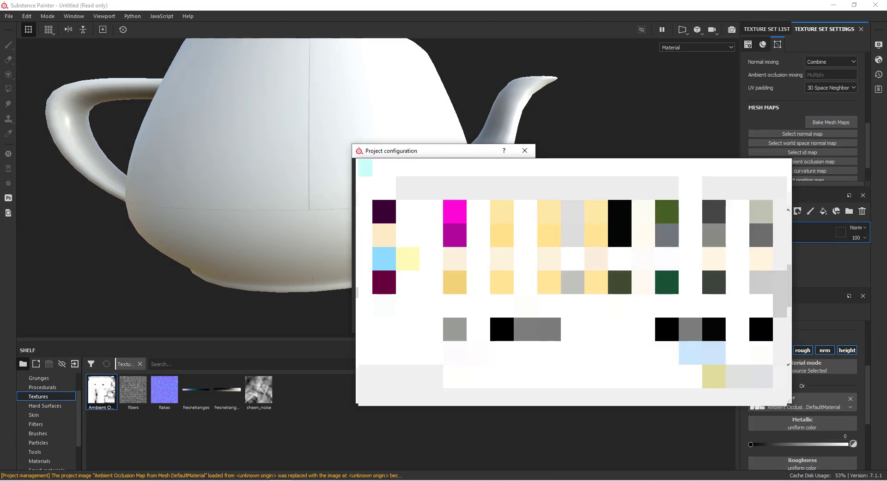
double_click(473, 314)
left_click(455, 321)
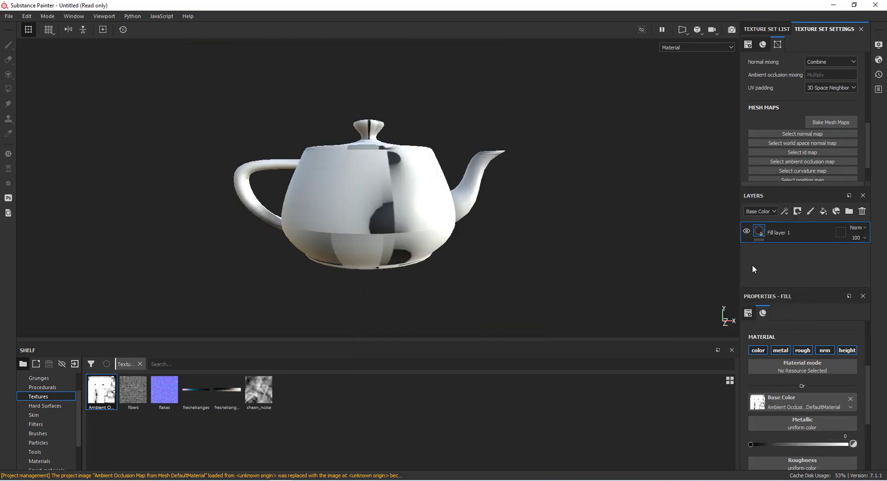
Step: Rebake the ambient occlusion map at 1024 with dilation width 32 and assign it to the fill layer's Base Color in place of the old map
left_click(851, 400)
left_click(809, 121)
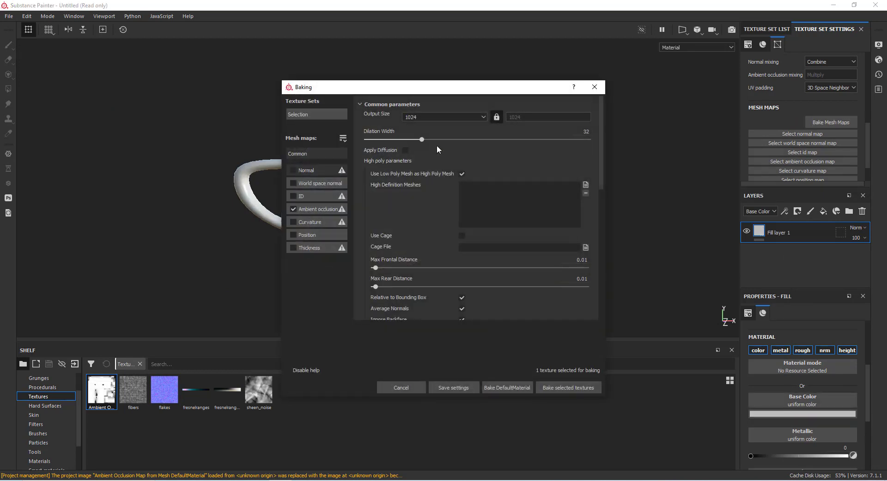
left_click(555, 386)
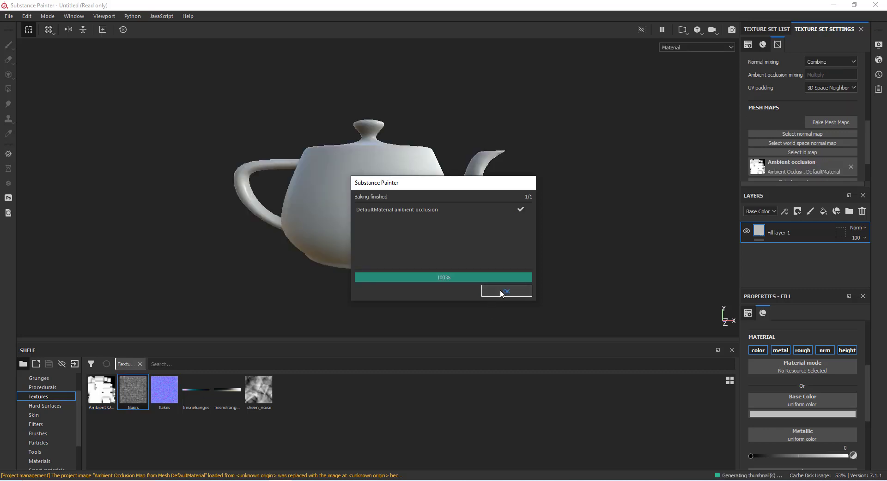
left_click(506, 291)
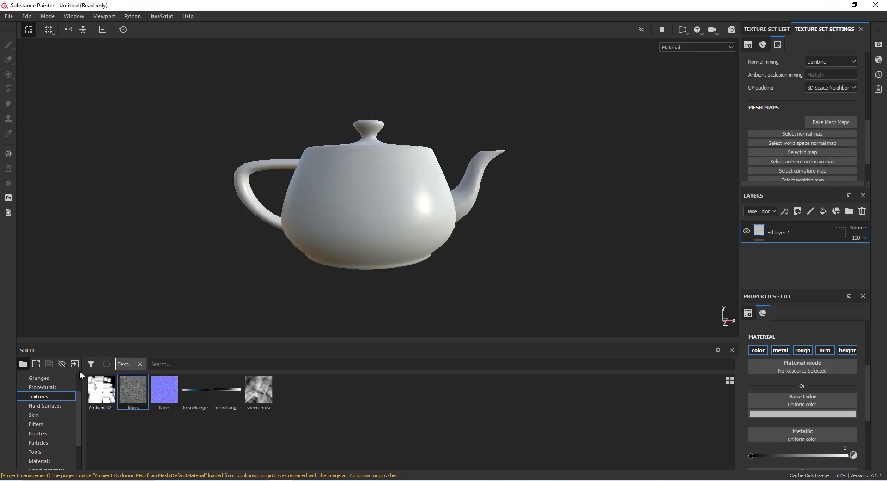
left_click_drag(97, 390, 782, 407)
Step: Examine the teapot body, lid and underside from several angles and distances for seams in the new ambient occlusion bake
scroll(366, 235, "up", 2)
scroll(365, 236, "up", 3)
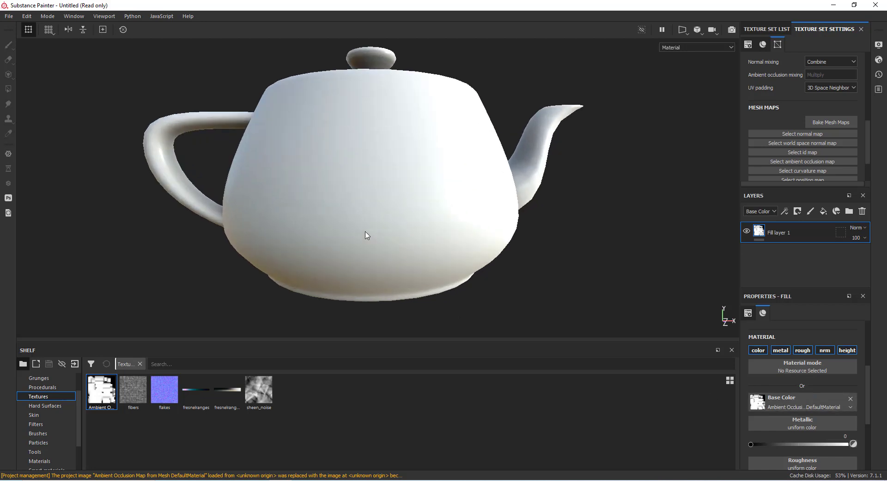
scroll(359, 240, "up", 3)
scroll(402, 249, "down", 2)
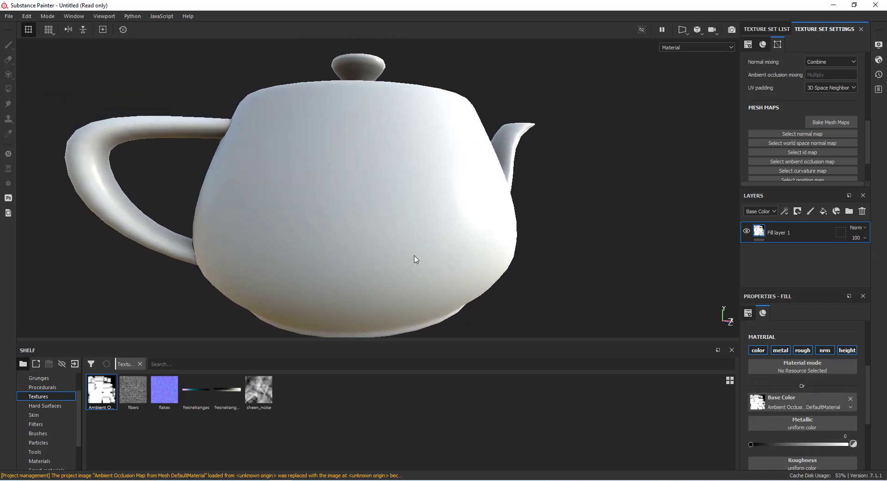
mouse_move(416, 259)
left_mouse_down("alt")
mouse_move(388, 263)
mouse_move(406, 254)
left_mouse_up("alt")
scroll(400, 268, "up", 4)
scroll(411, 300, "down", 3)
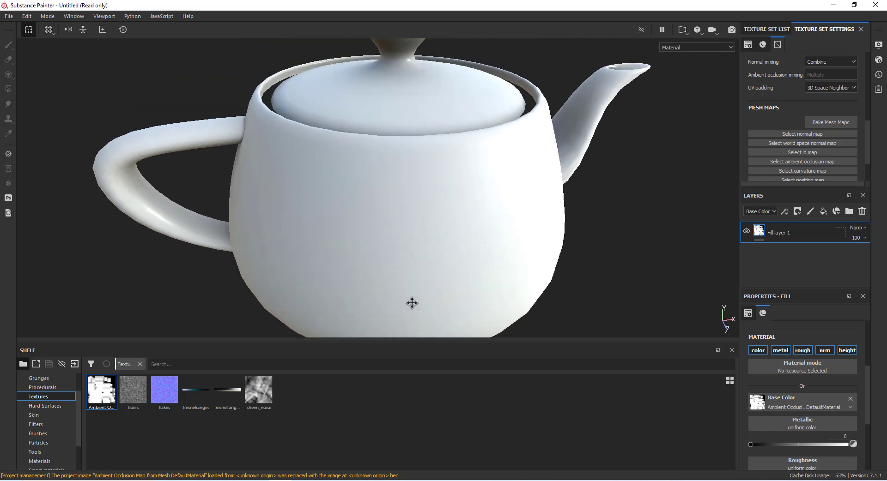
left_click_drag(412, 300, 412, 214, "alt")
scroll(402, 135, "up", 3)
scroll(402, 134, "down", 2)
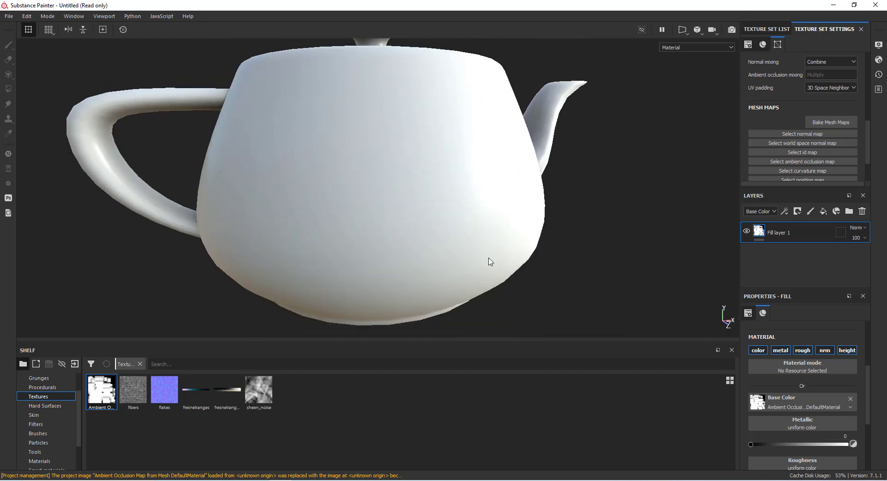
scroll(406, 249, "down", 2)
scroll(303, 267, "up", 4)
left_click_drag(303, 268, 481, 251, "alt")
middle_click_drag(481, 251, 418, 166, "alt")
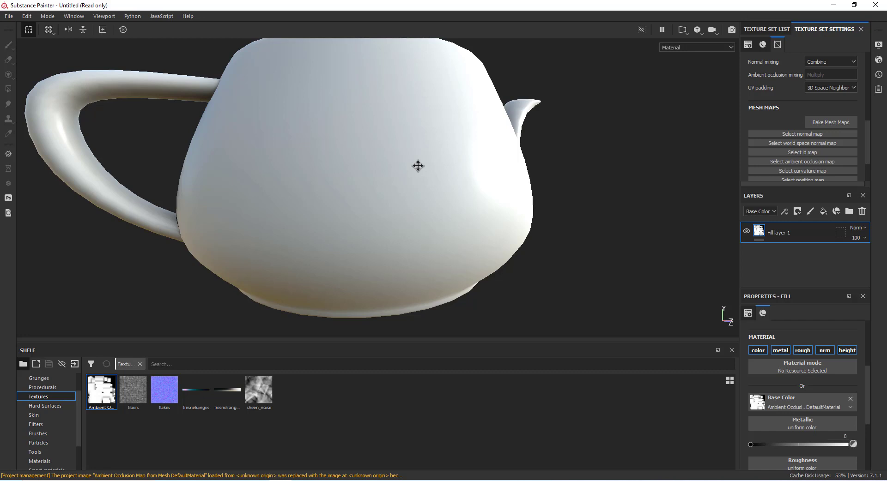
scroll(419, 167, "down", 4)
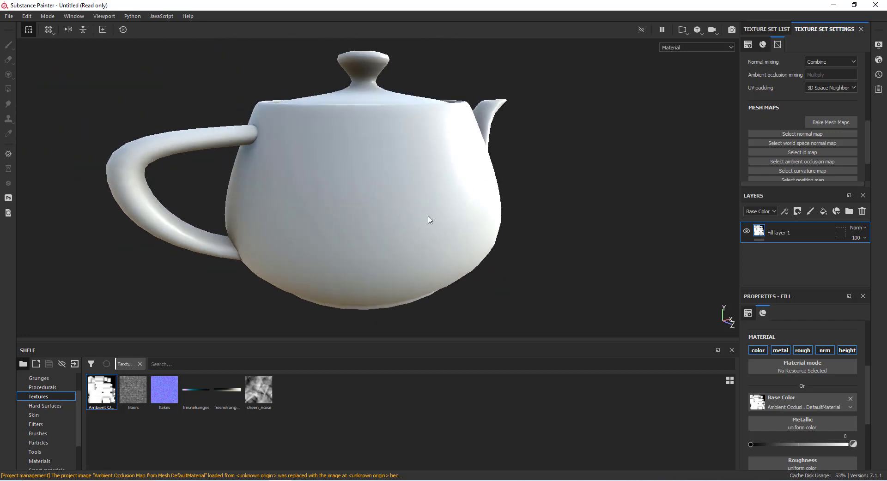
left_click_drag(428, 220, 402, 214, "alt")
middle_click_drag(402, 214, 406, 239, "alt")
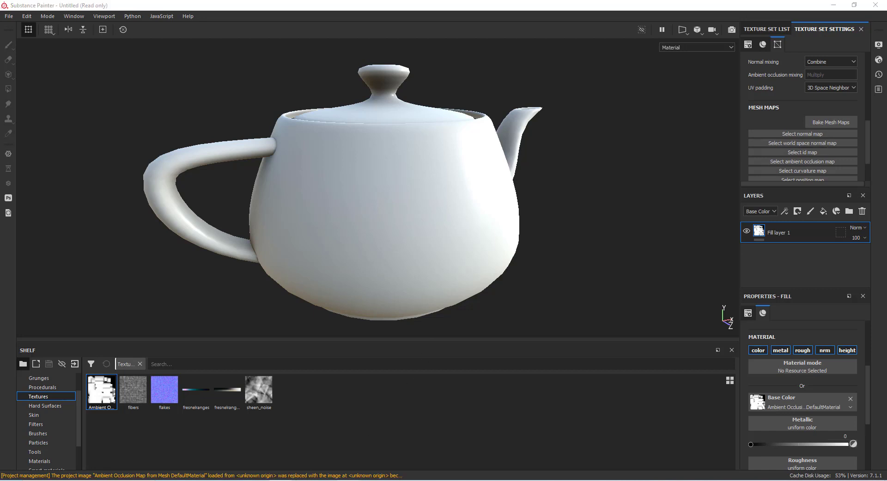
Step: Switch to 3ds Max, reopen the UV editor, and rotate the second shell of the lowest row about -11 degrees in polygon mode
key("alt+Tab")
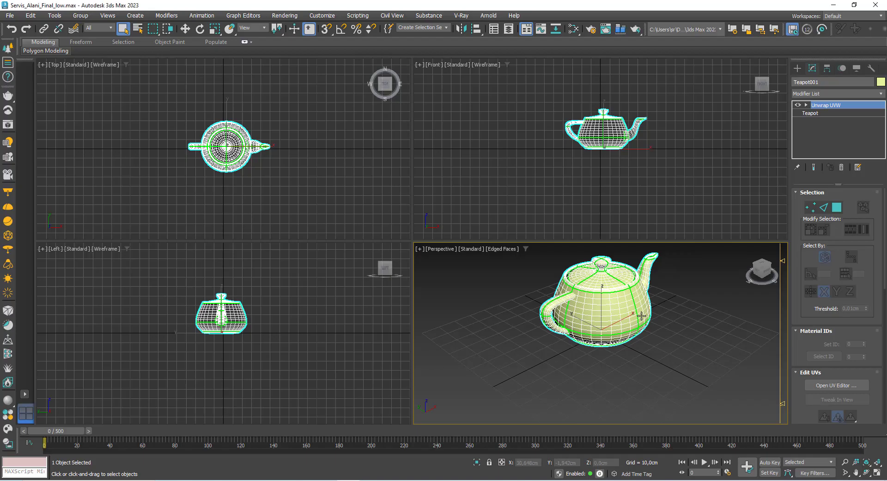
left_click(830, 384)
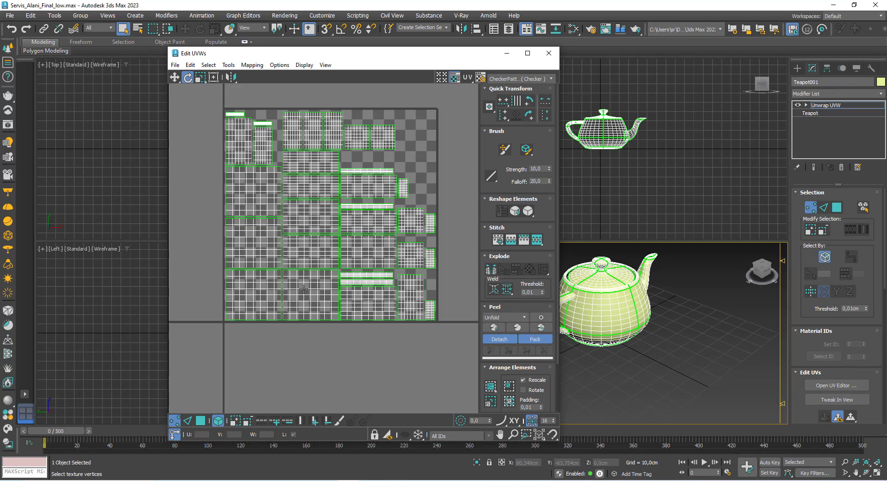
left_click(303, 293)
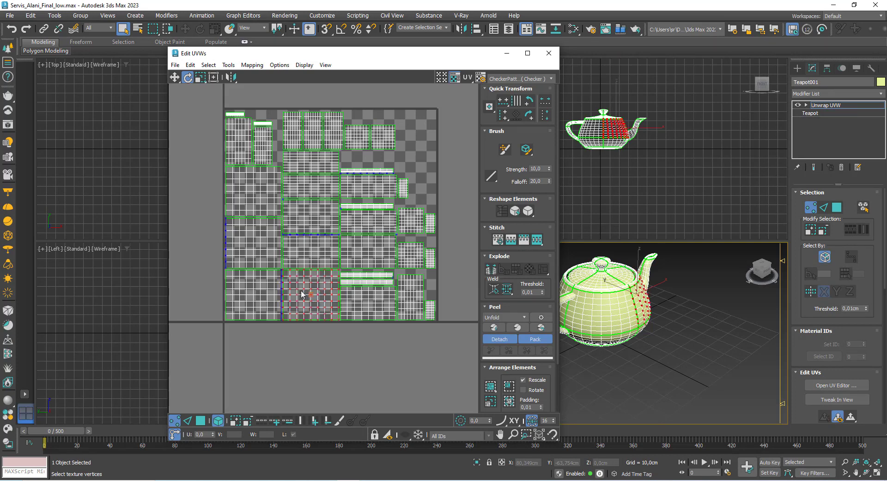
left_click(202, 422)
left_click_drag(313, 314, 309, 325)
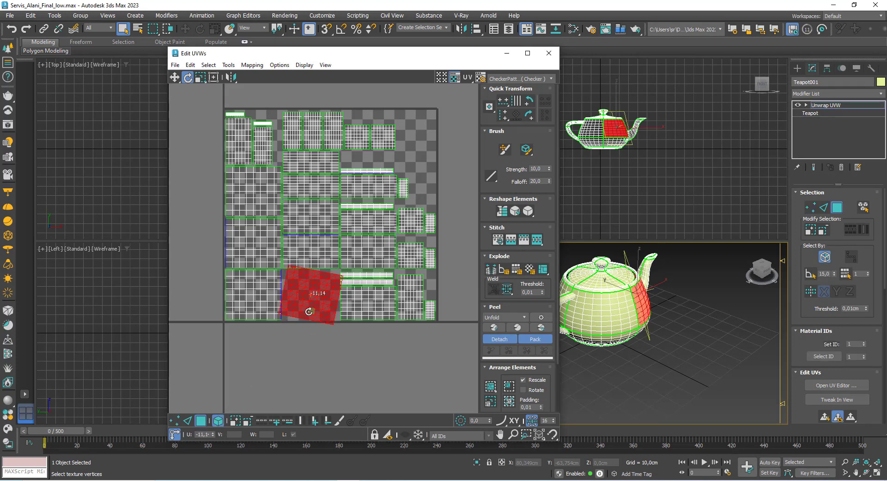
Step: Inspect the tilted shell's edges against the checker and neighbouring shells, and clear the selection
scroll(296, 332, "up", 1)
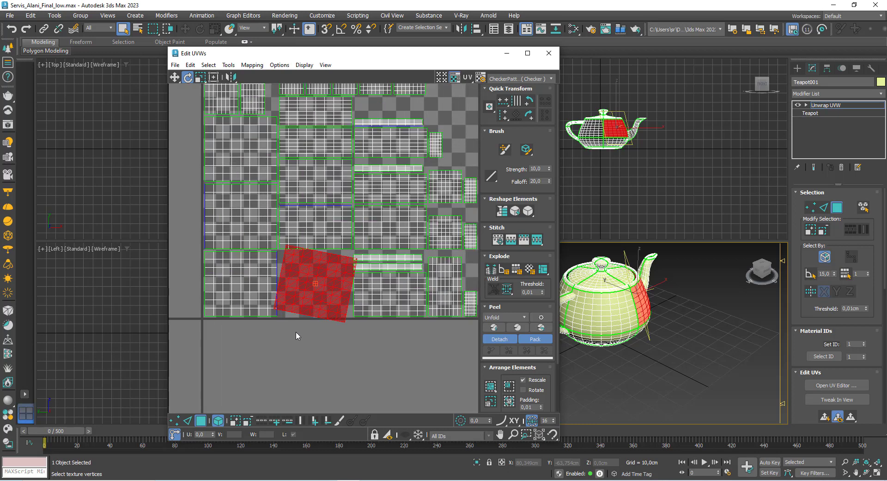
scroll(296, 332, "down", 4)
left_click_drag(300, 326, 307, 314)
scroll(307, 314, "up", 4)
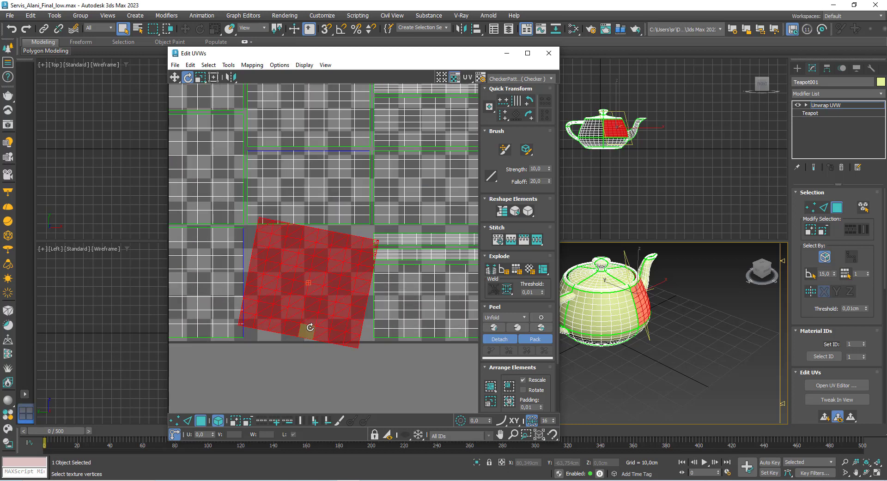
left_click(318, 359)
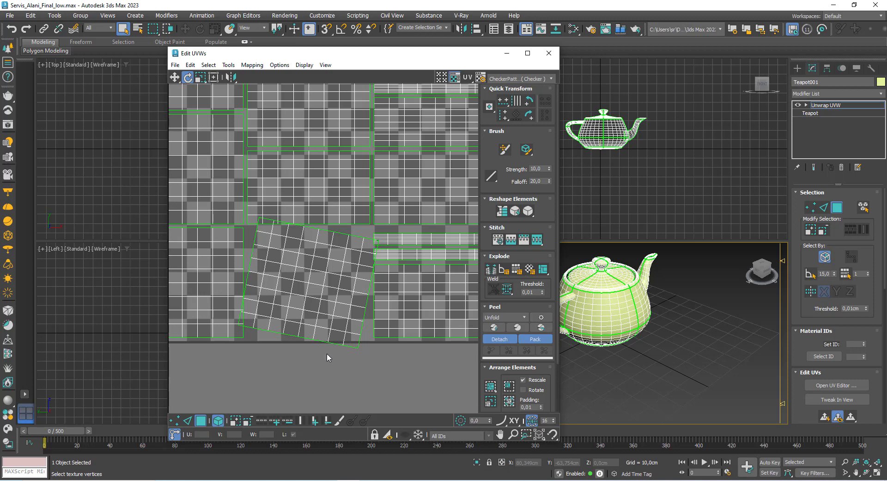
Step: Switch back to Substance Painter and check the teapot body with the baked ambient occlusion
left_click(291, 480)
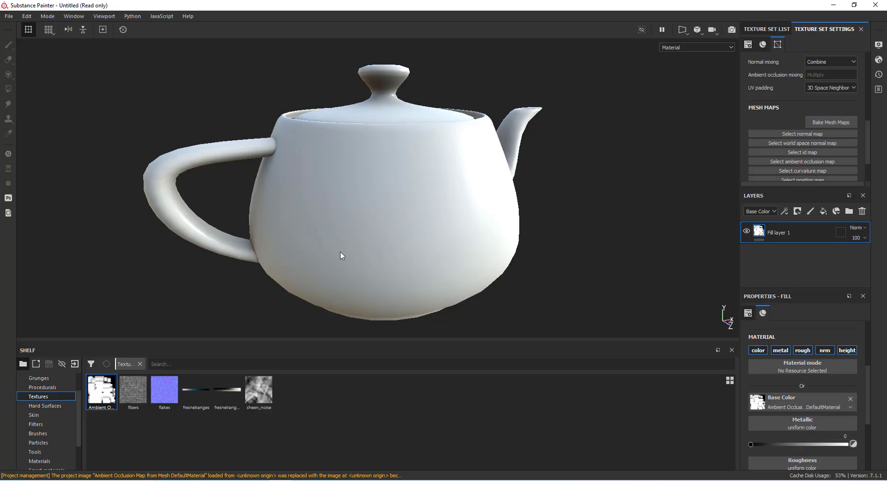
left_click_drag(355, 252, 348, 253, "alt")
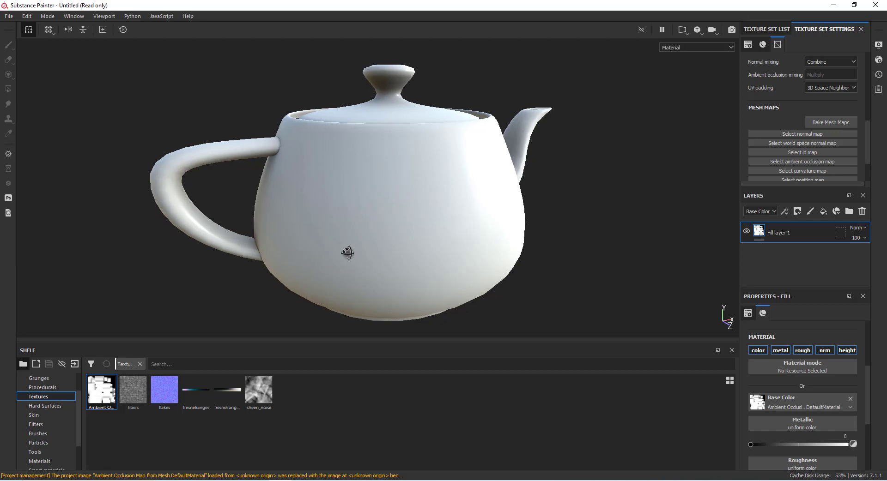